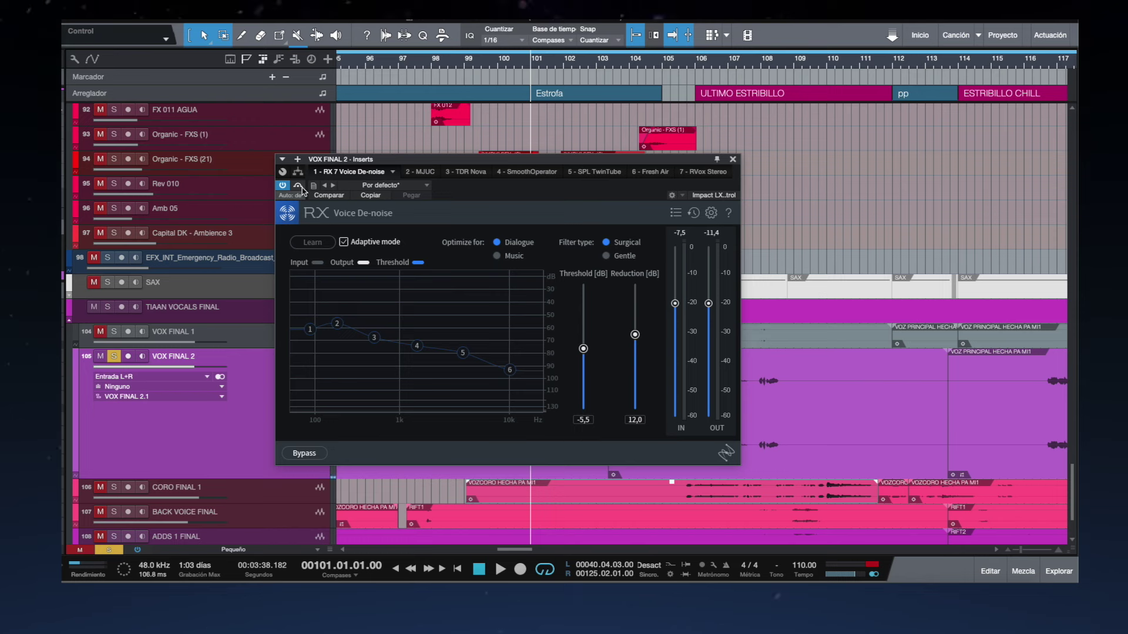
- Play the VOX FINAL 2 vocal with RX 7 Voice De-noise active and bypassed, re-enable it, and close its window
key("space")
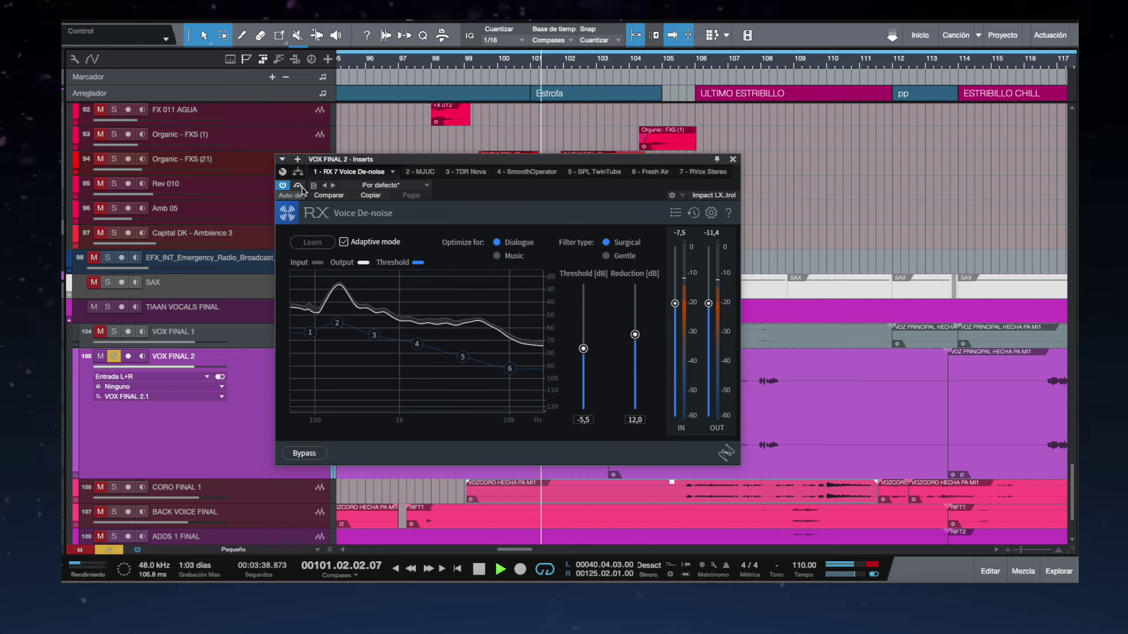
left_click(300, 186)
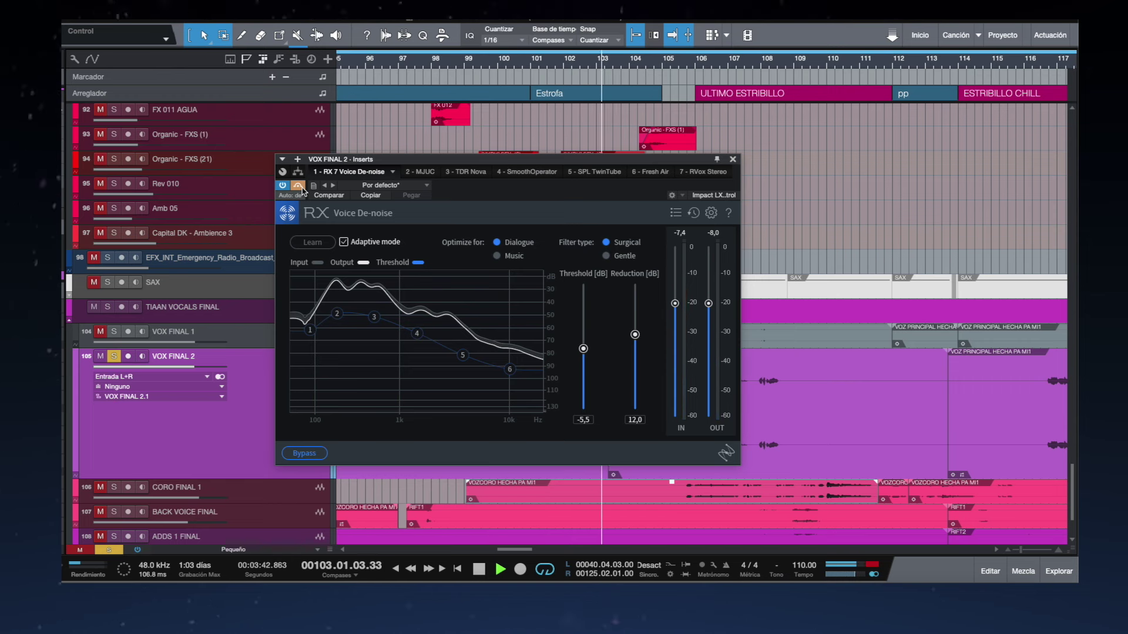
key("space")
left_click(298, 186)
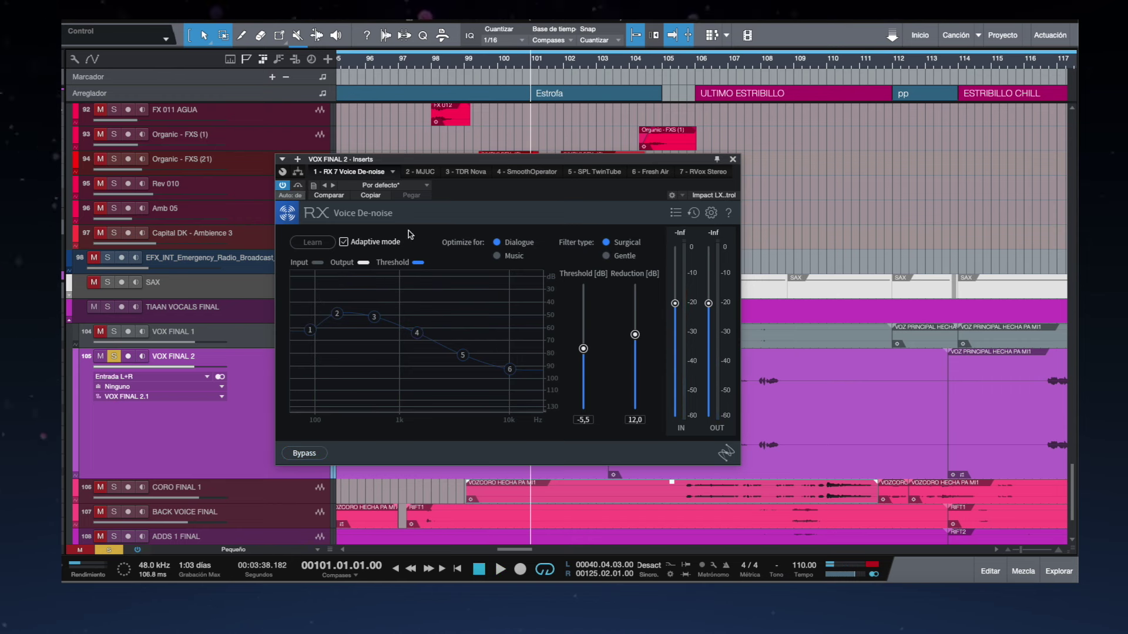
left_click(733, 159)
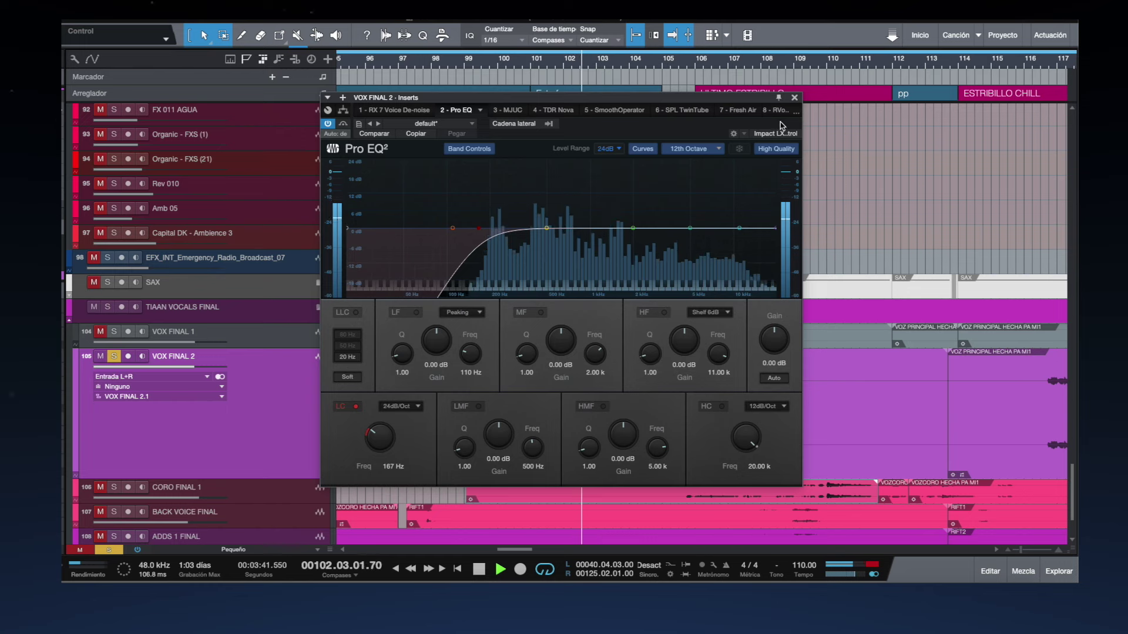
- Finish auditioning Pro EQ on the vocal, play the passage through the MJUC compressor, and close both plug-ins
key("space")
left_click(794, 98)
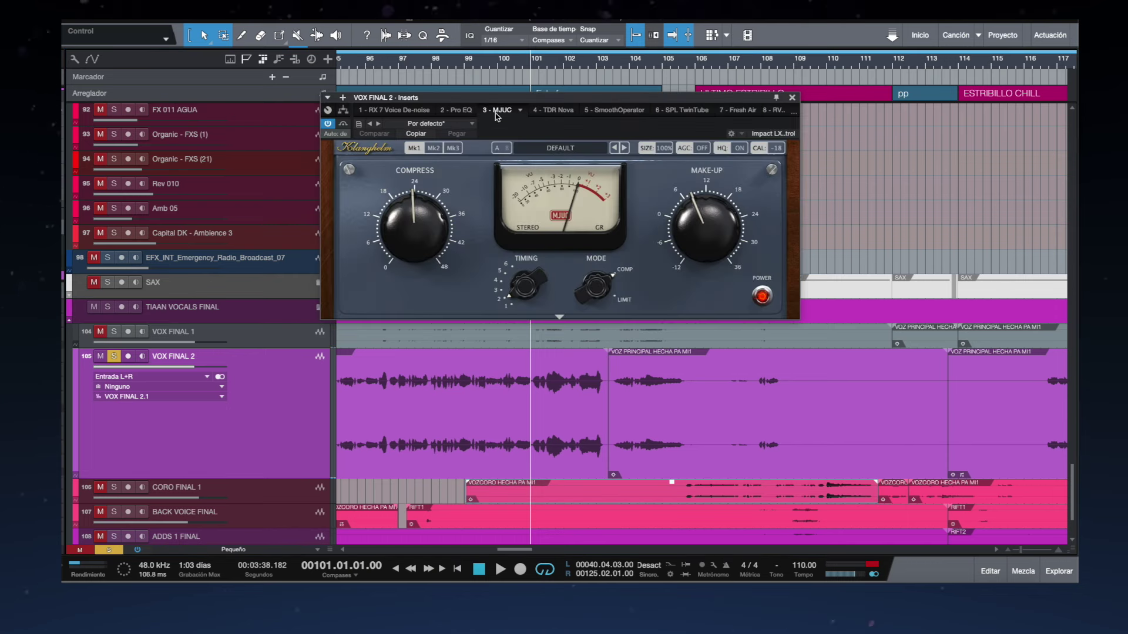
key("space")
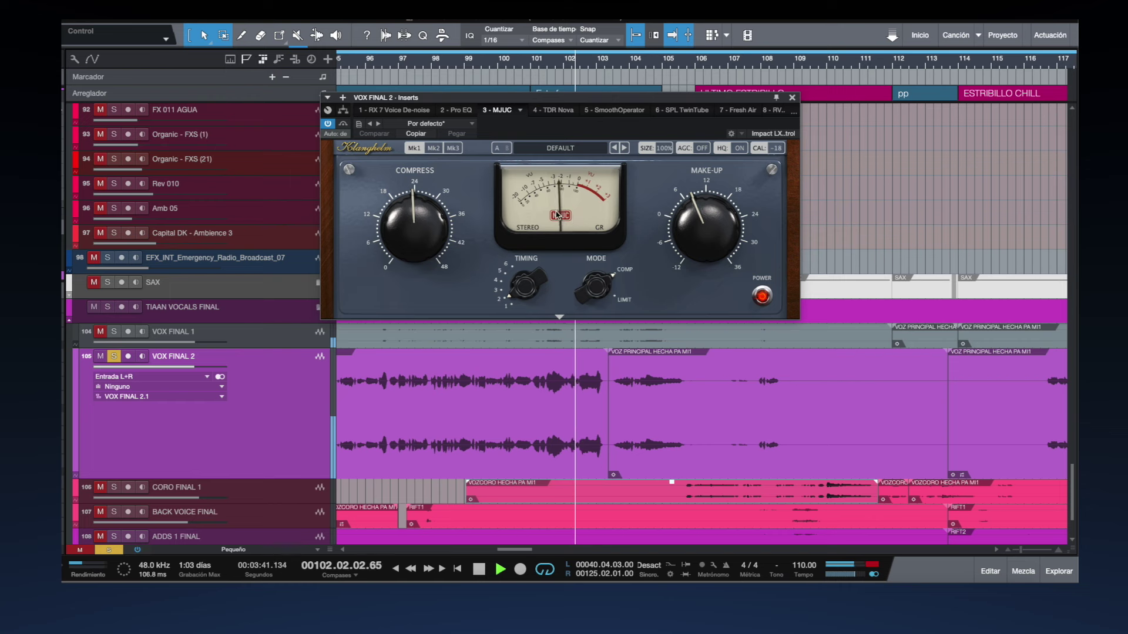
key("space")
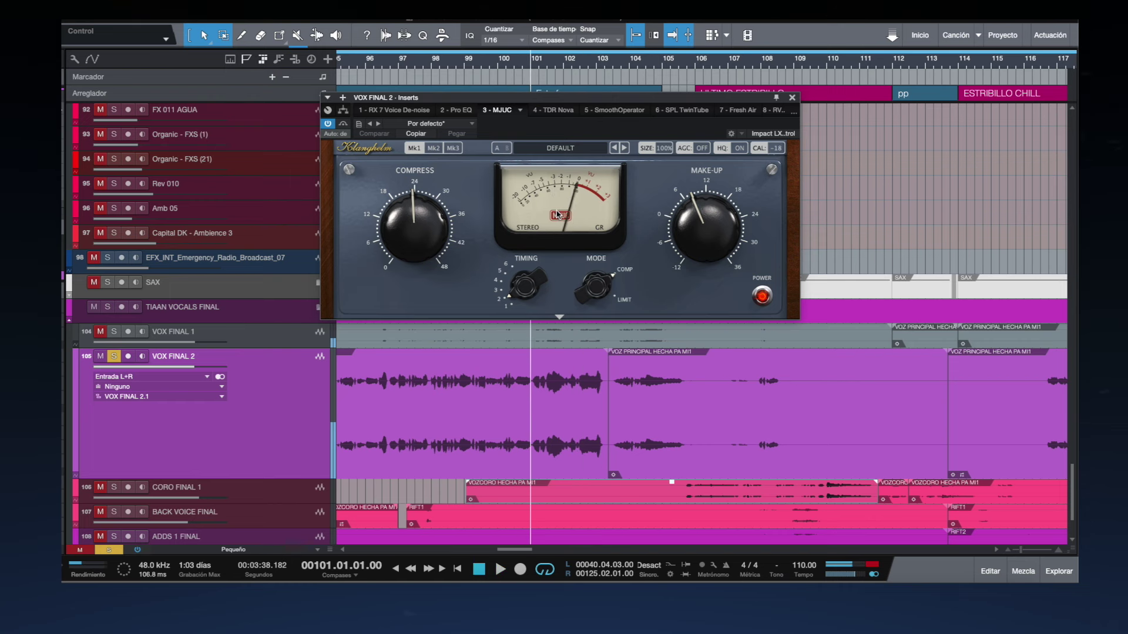
left_click(791, 100)
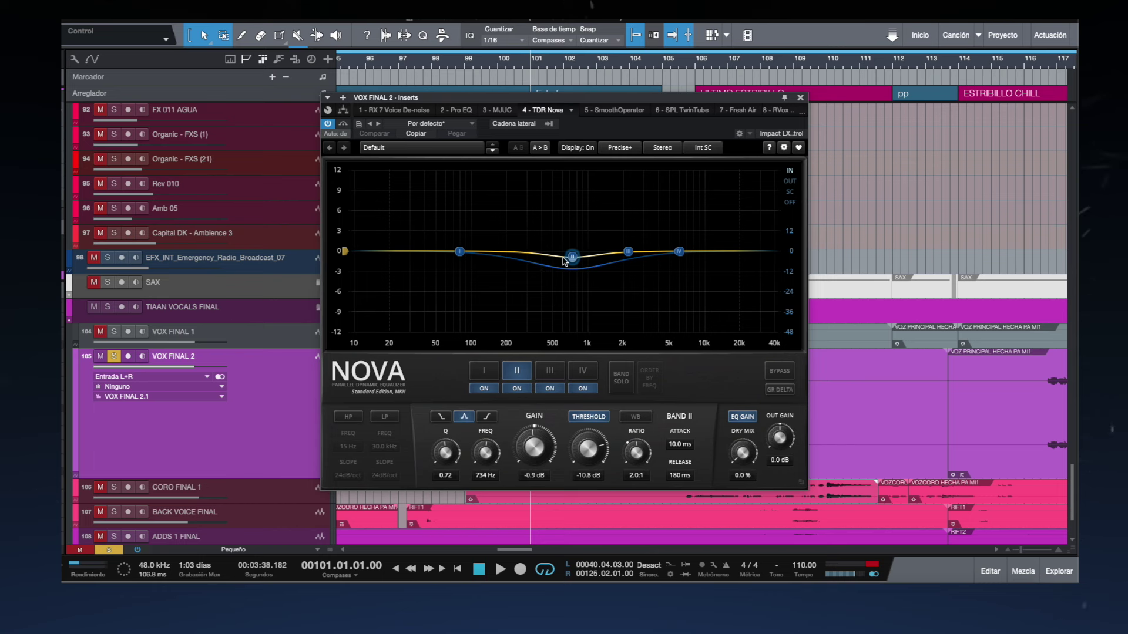
- Audition the vocal through TDR Nova, raise Band II's gain to about 6 dB, and play the passage again
key("space")
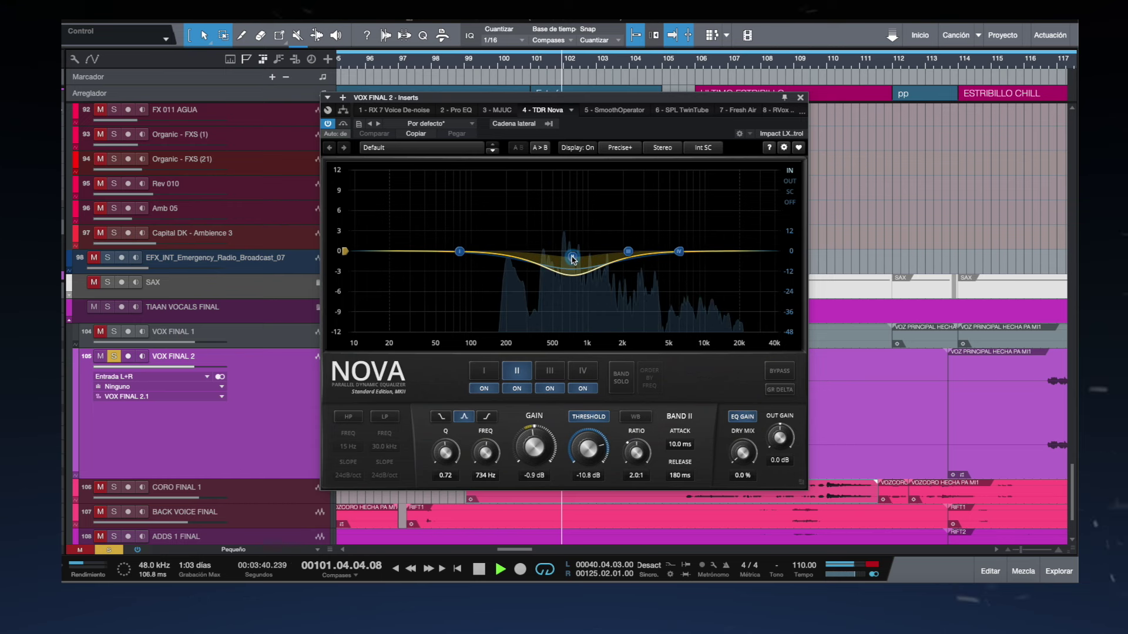
key("space")
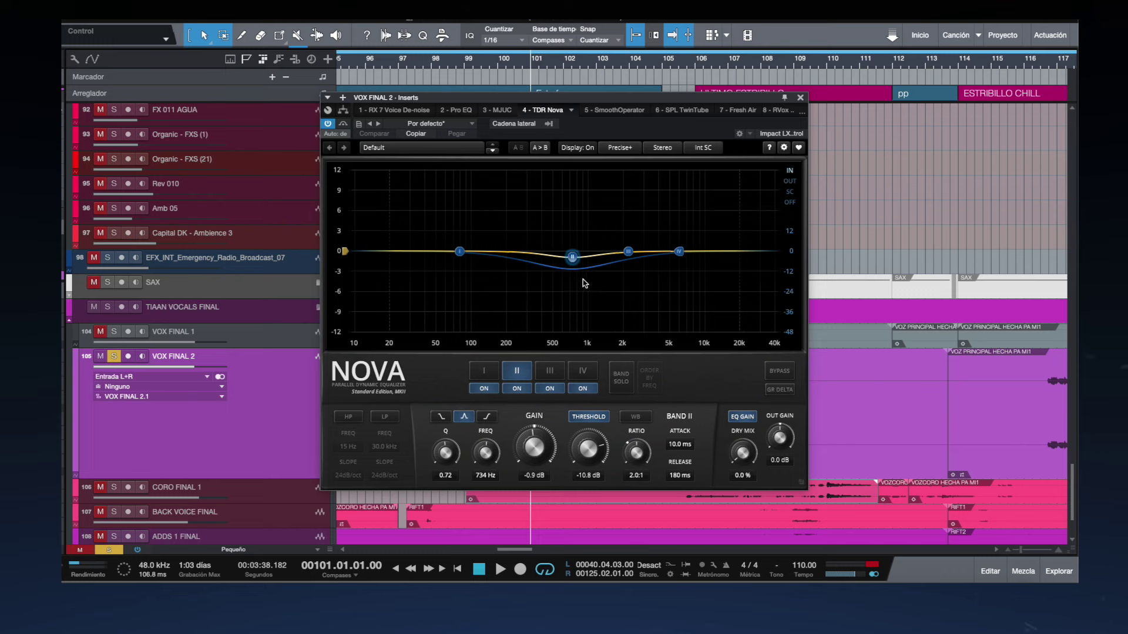
left_click_drag(542, 459, 543, 434)
key("space")
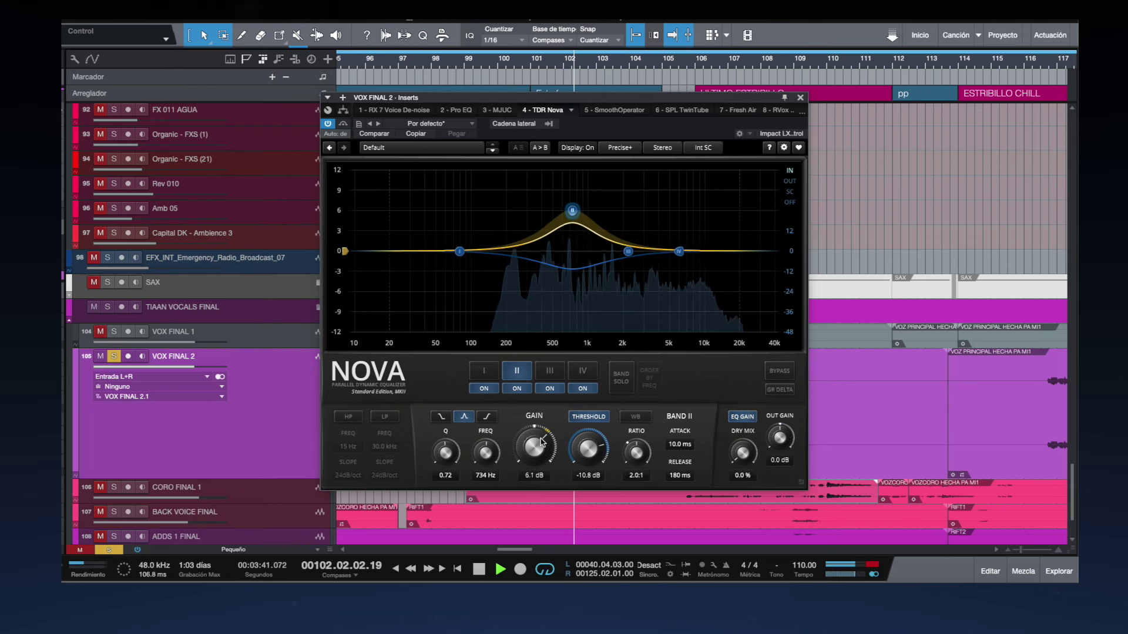
key("space")
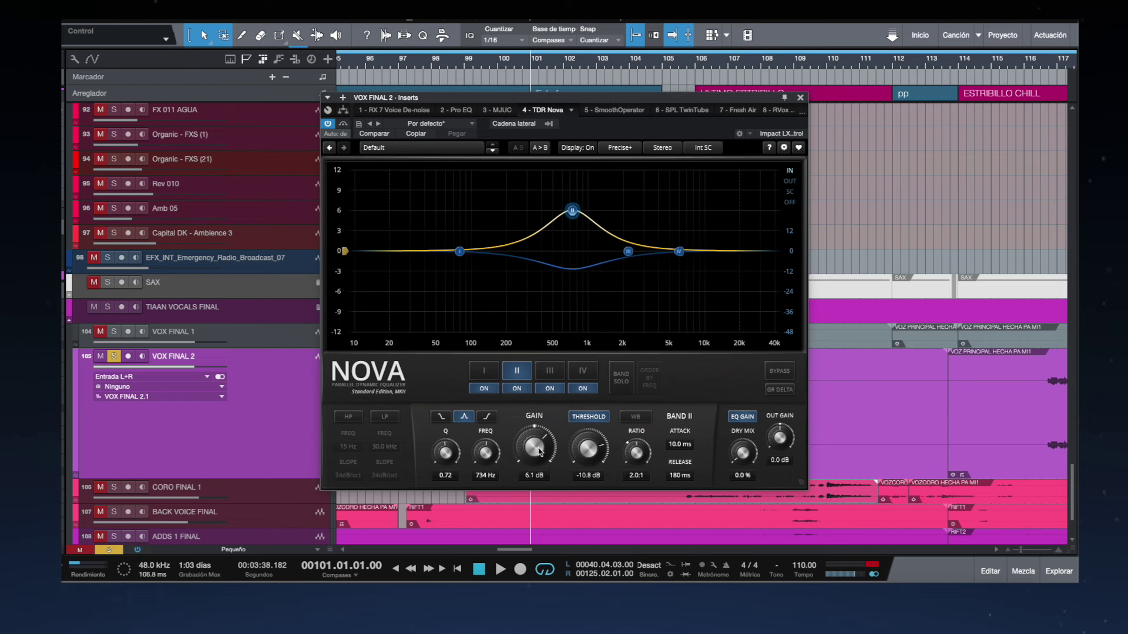
- Lower TDR Nova's Band II gain to -8.0 dB and play the vocal passage
left_click_drag(538, 442, 534, 477)
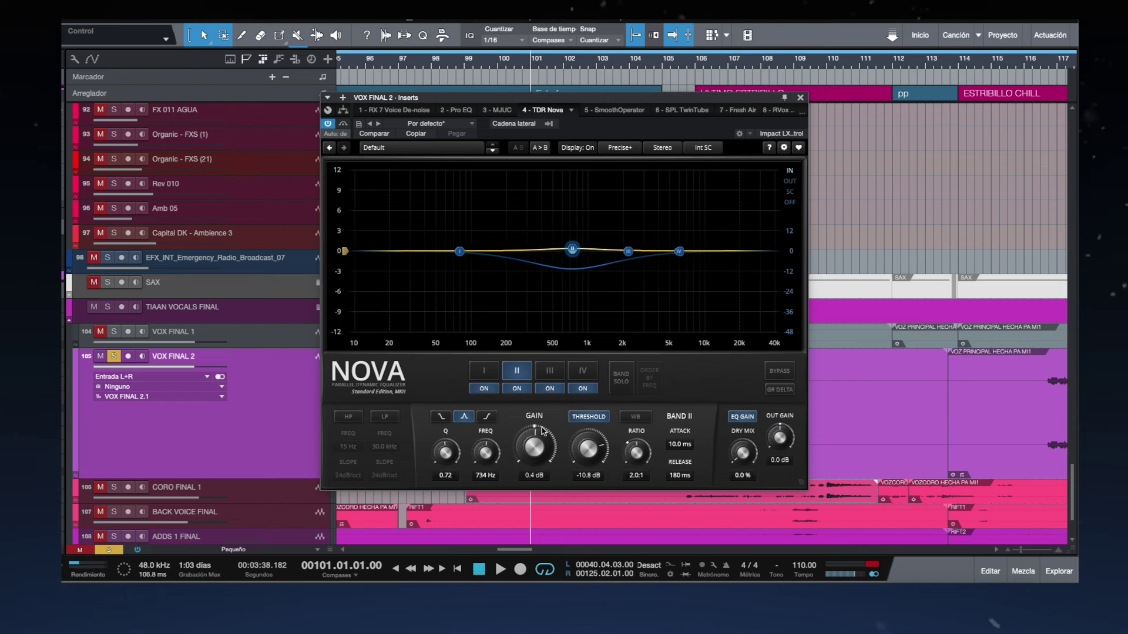
left_click_drag(542, 435, 524, 497)
key("space")
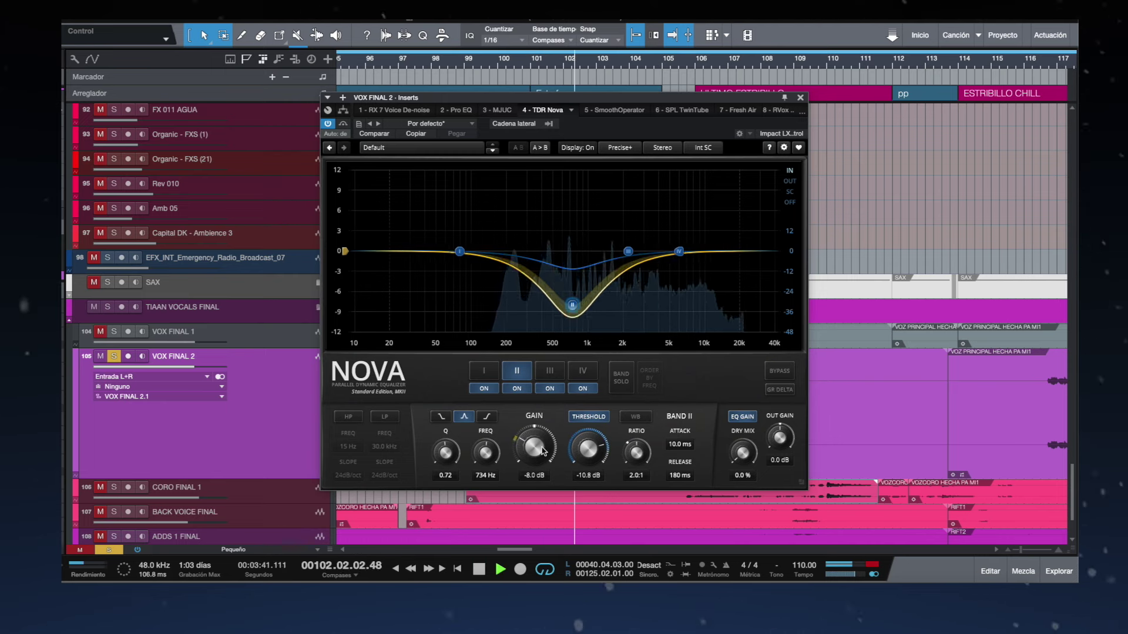
key("space")
- Set TDR Nova's Band II gain to about -0.6 dB, audition the vocal, and close the equalizer
left_click_drag(571, 305, 574, 211)
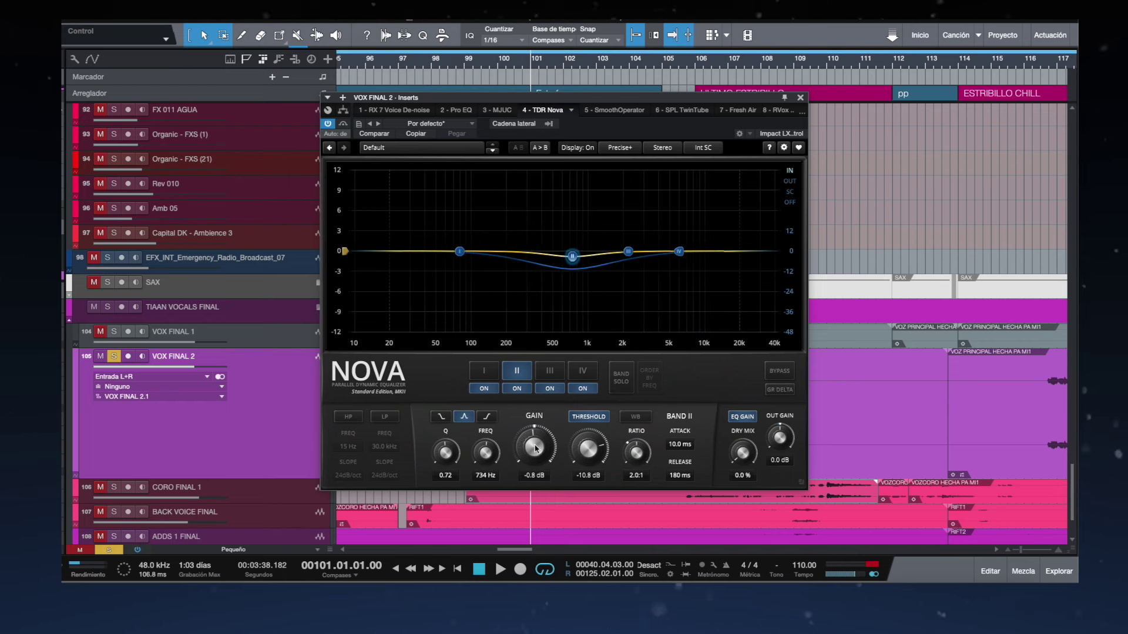
key("space")
scroll(537, 448, "down", 1)
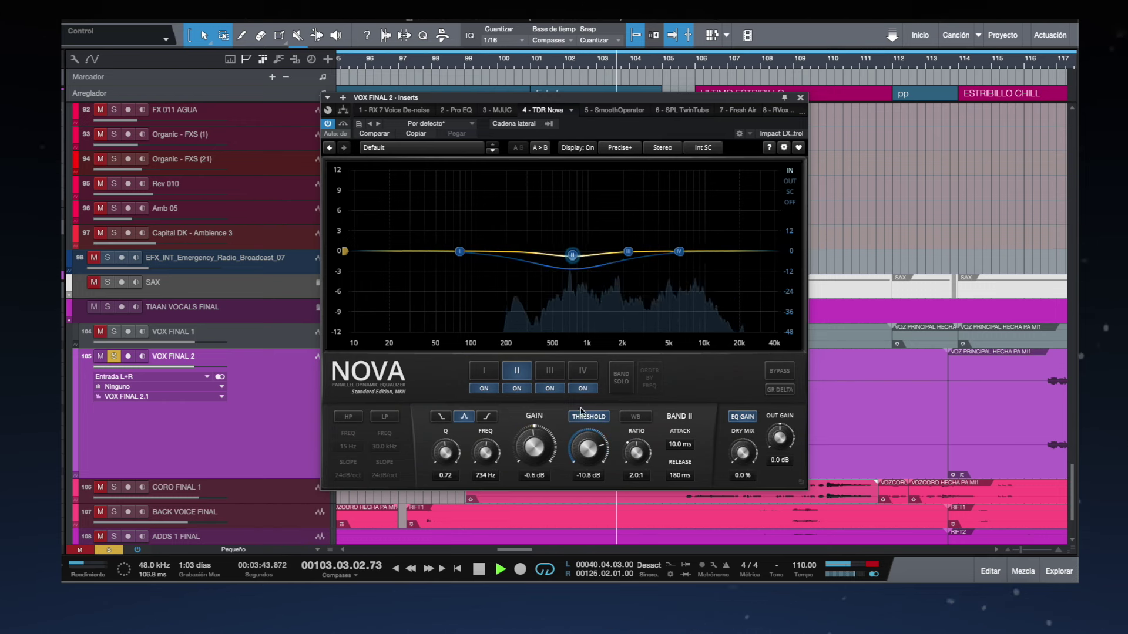
left_click(800, 98)
key("space")
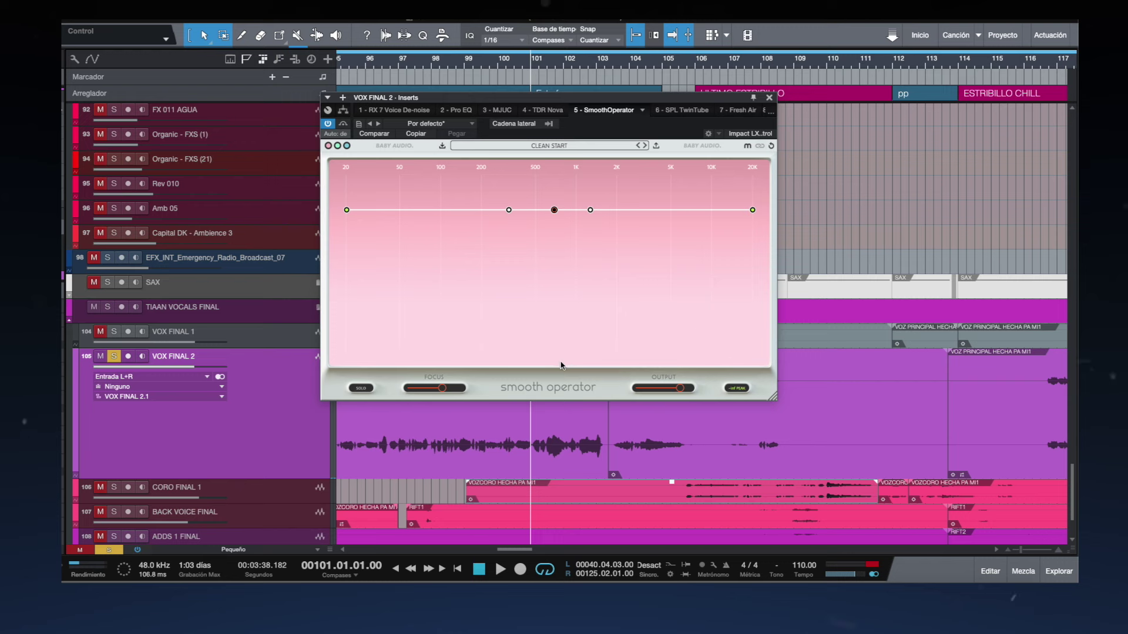
- Compare the vocal with SmoothOperator active and bypassed during playback, leaving the plug-in active
key("space")
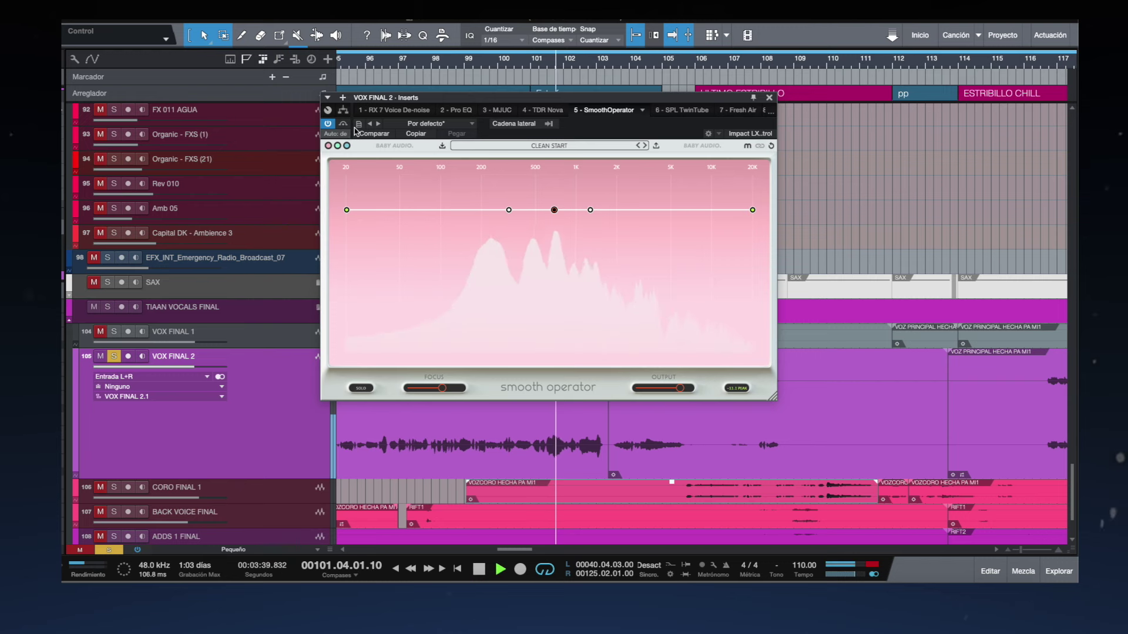
key("space")
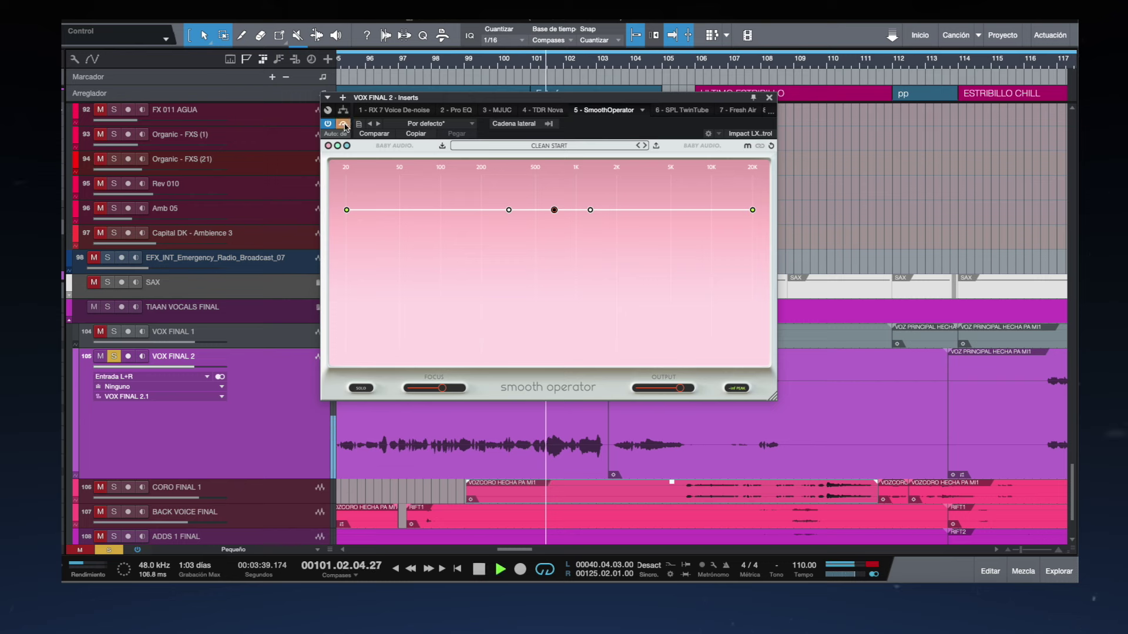
left_click(344, 124)
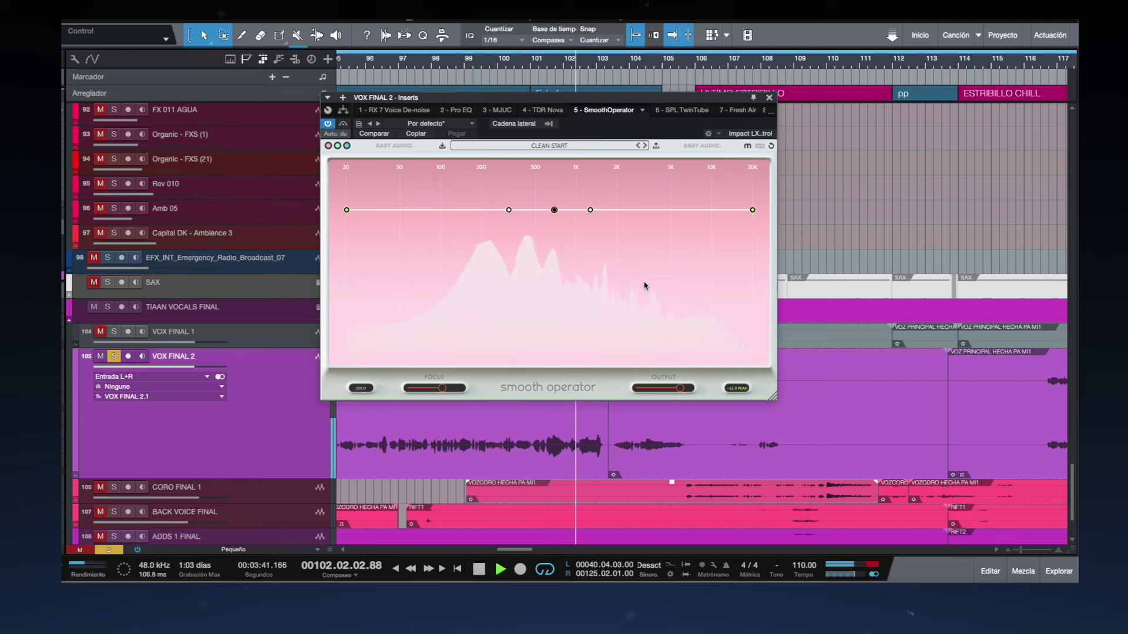
key("space")
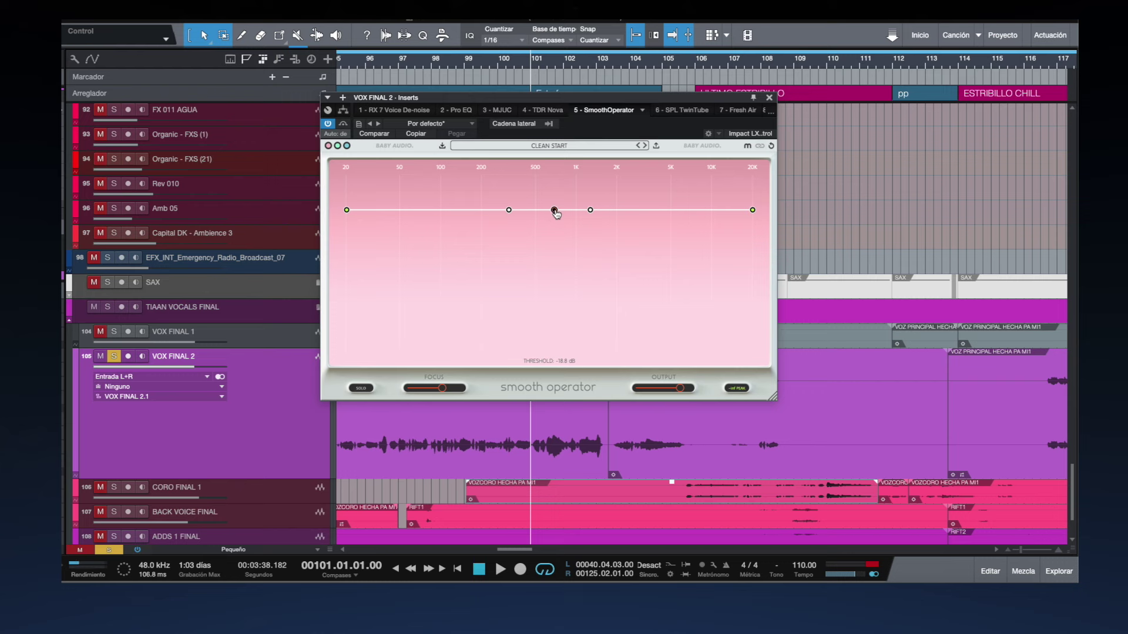
- Play the vocal while examining SmoothOperator's central threshold point, and close the plug-in
key("space")
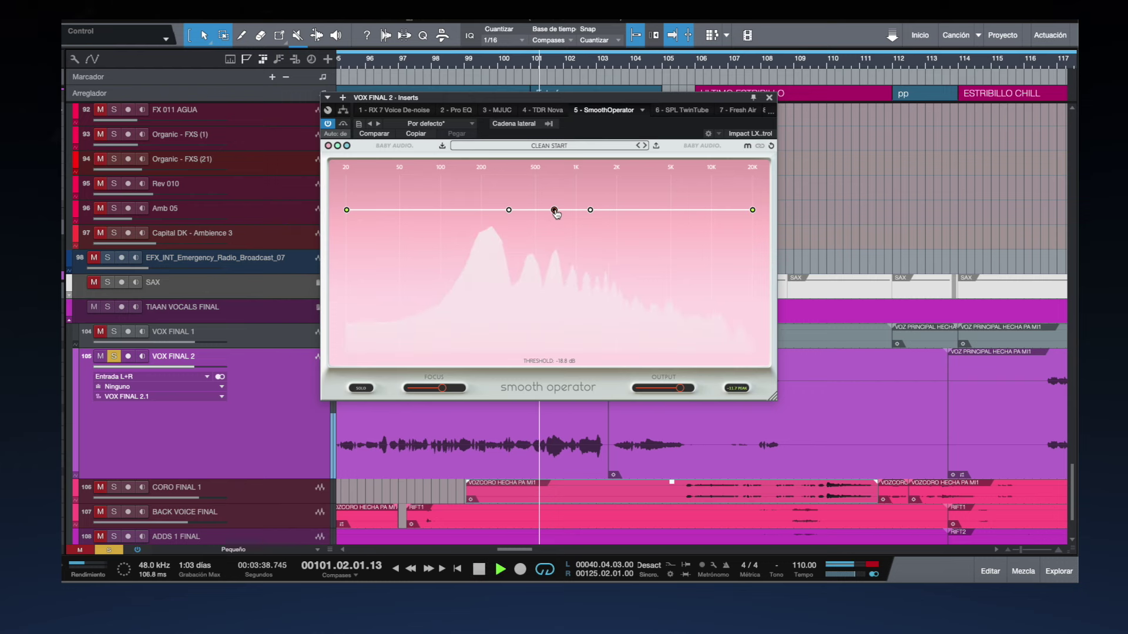
mouse_move(554, 210)
left_mouse_down()
mouse_move(558, 287)
mouse_move(556, 215)
left_mouse_up()
key("space")
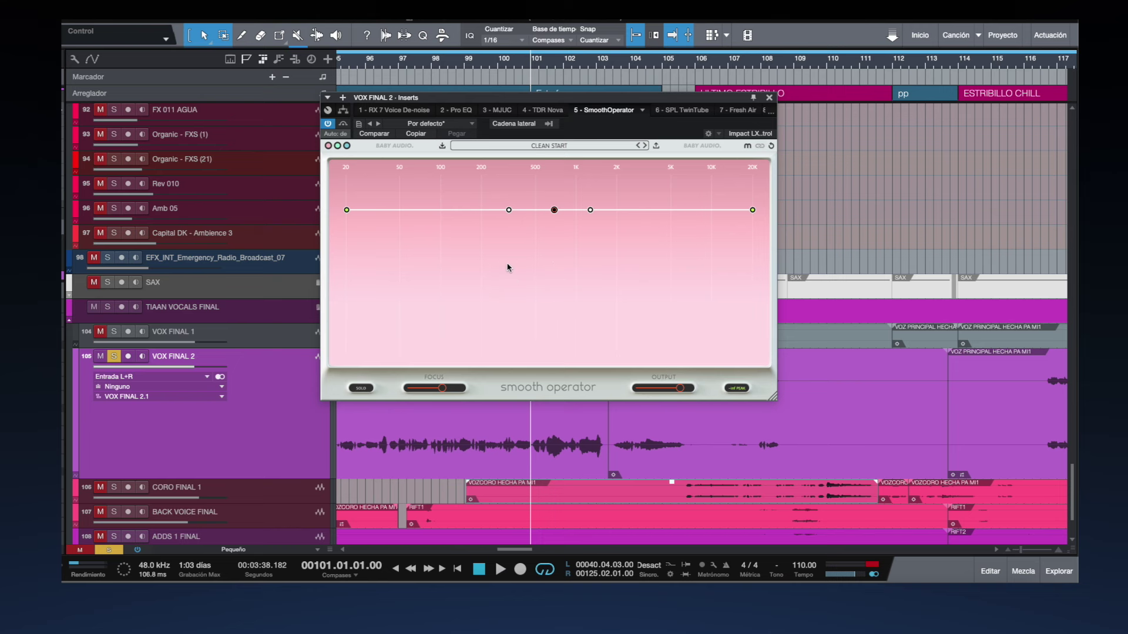
left_click(769, 97)
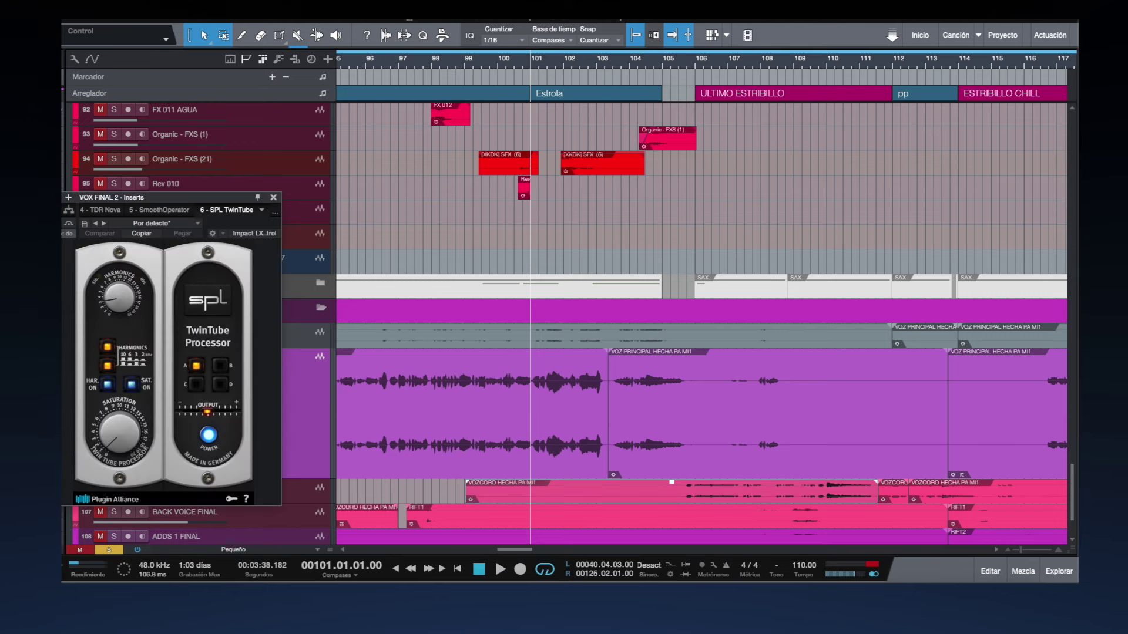
- Move the SPL TwinTube window clear of the track list, compare the vocal with it bypassed and active, and close it
left_click_drag(143, 198, 492, 175)
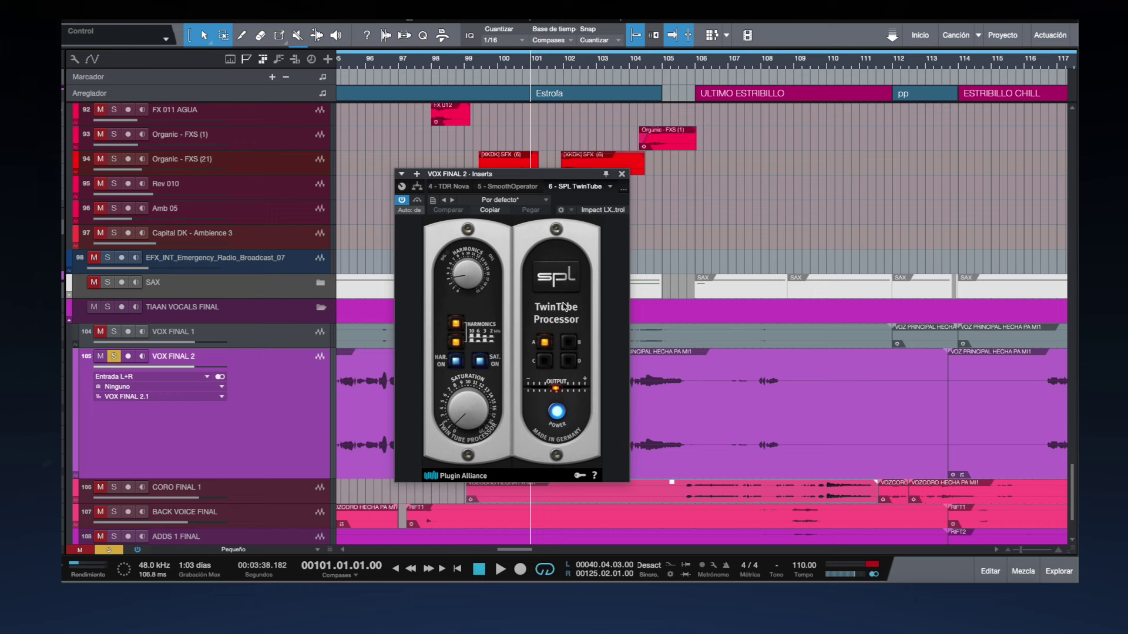
key("space")
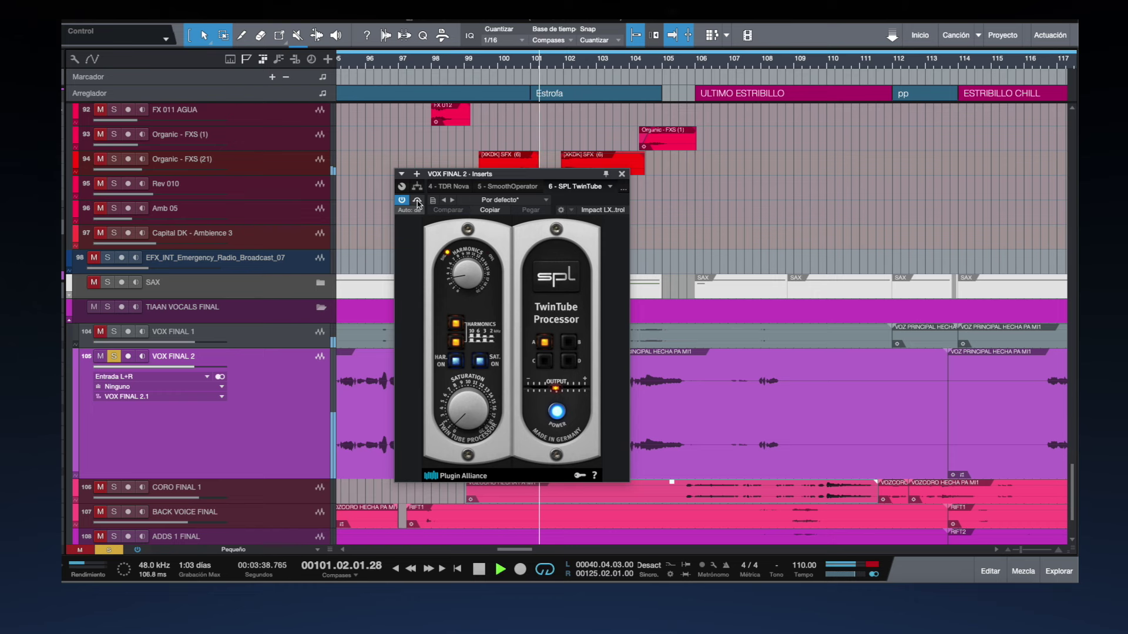
left_click(417, 201)
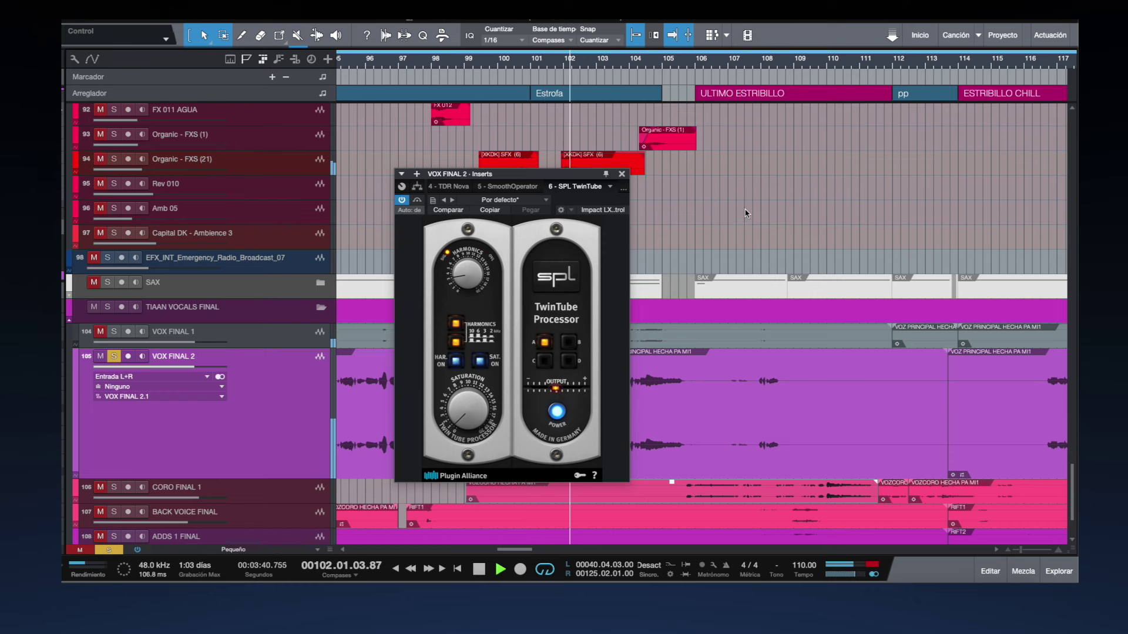
left_click(622, 174)
key("space")
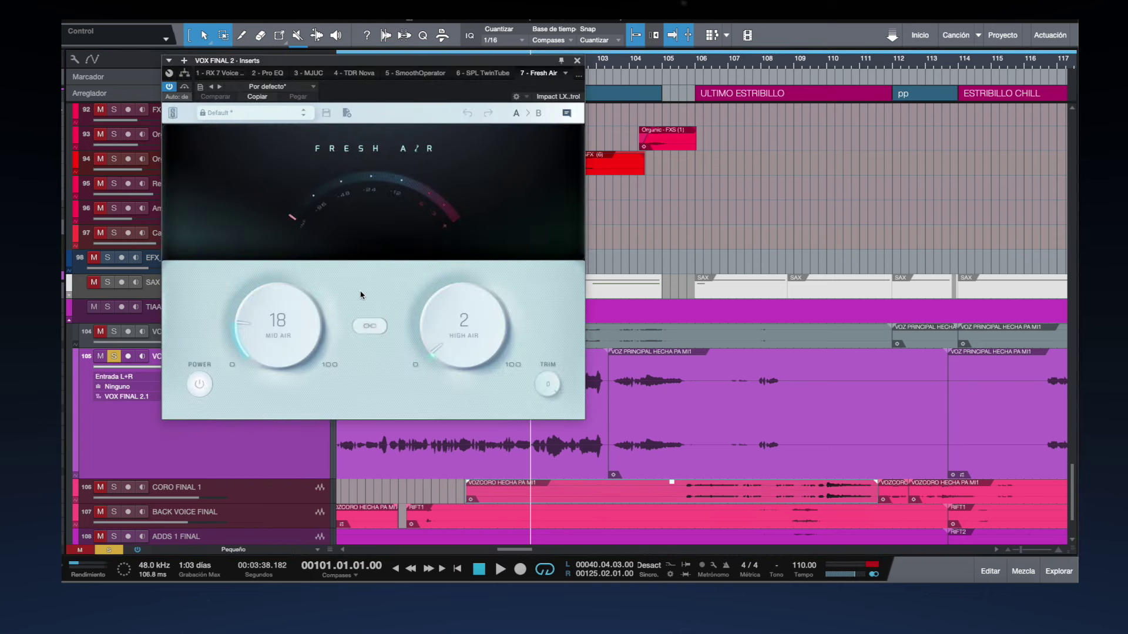
- Play the vocal passage through Fresh Air and close the plug-in
key("space")
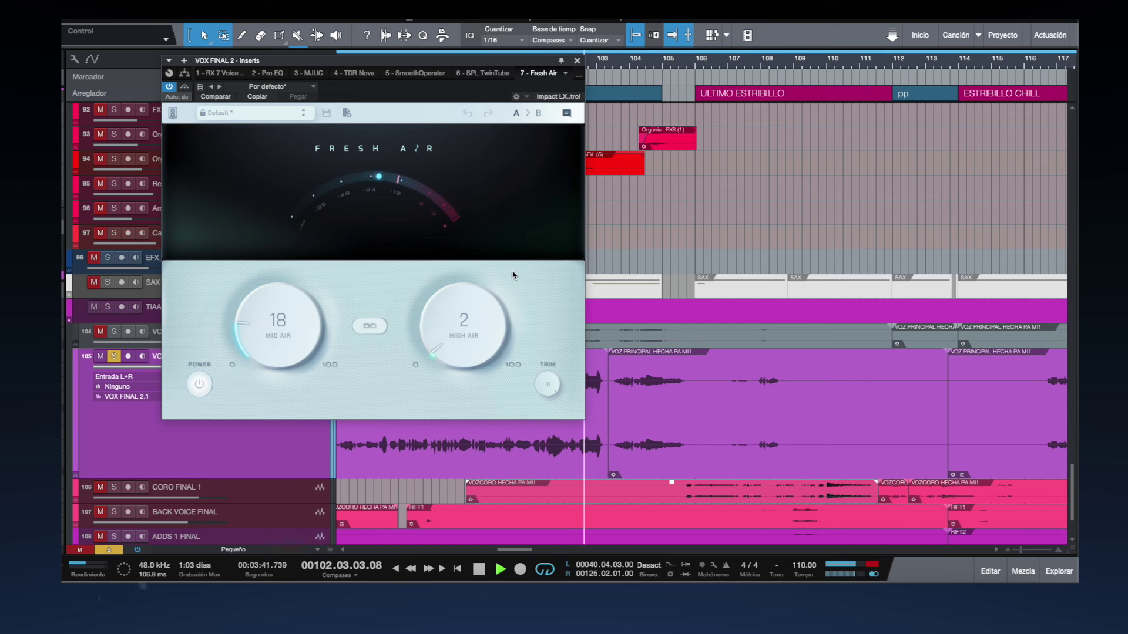
key("space")
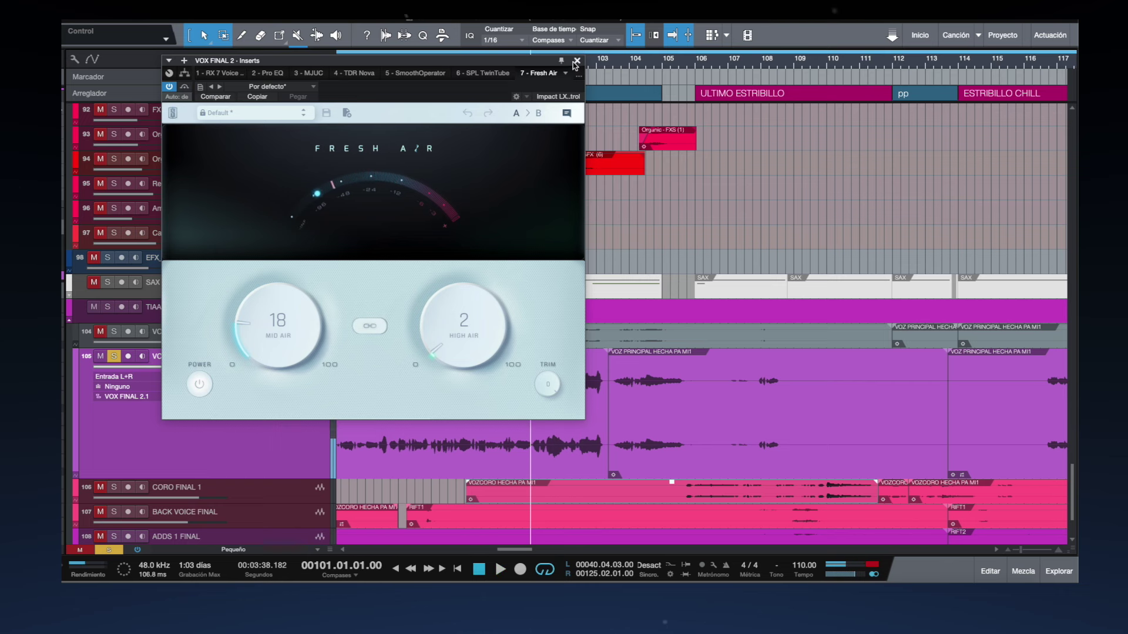
left_click(576, 61)
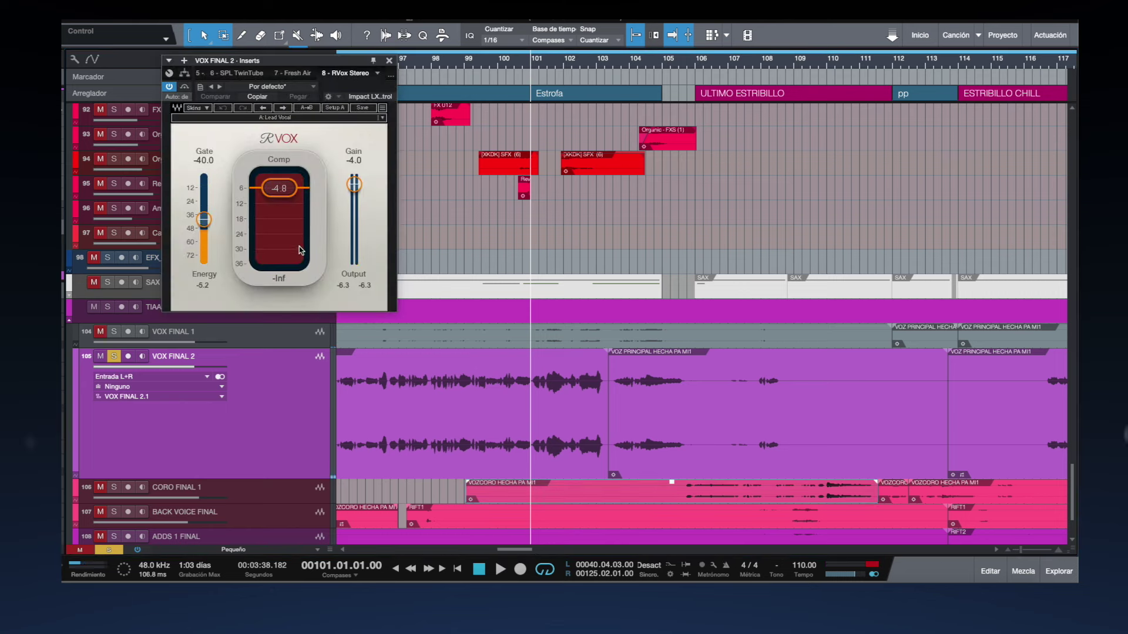
- Play the vocal passage through RVox Stereo and close the plug-in
key("space")
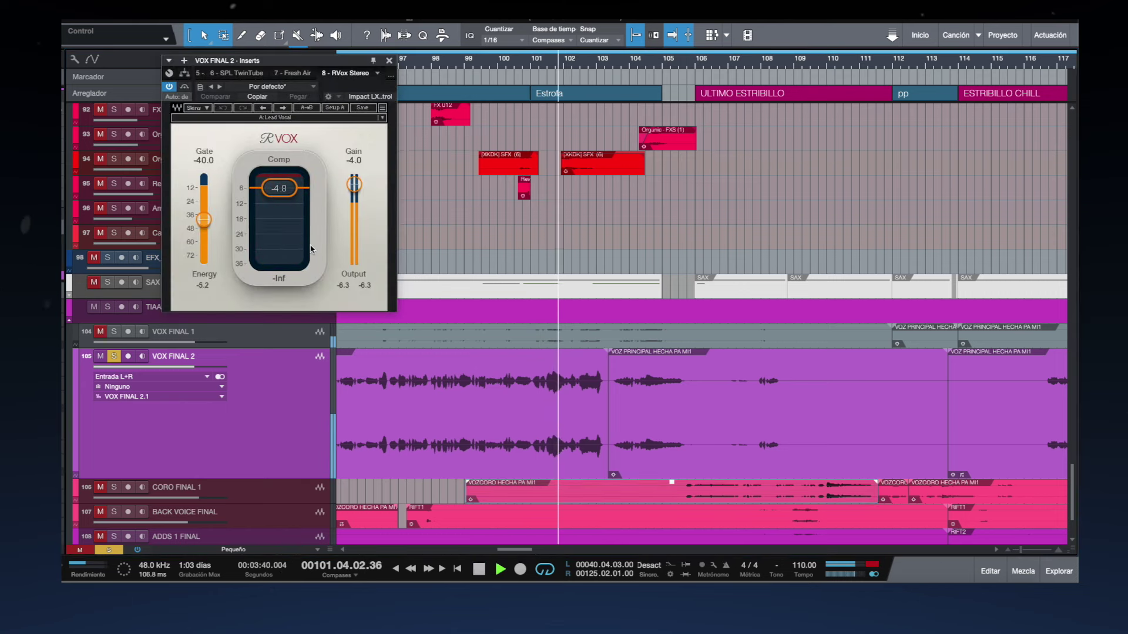
key("space")
left_click(389, 60)
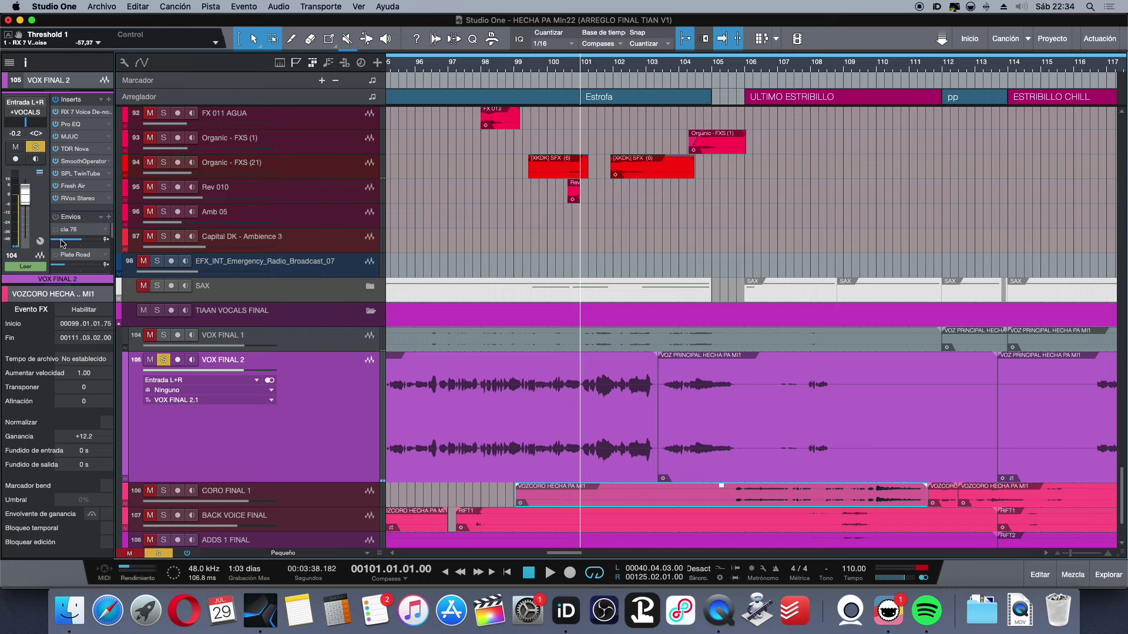
- Enlarge VOX FINAL 2's channel strip in the inspector and expand its sends area to show all the sends
left_click_drag(65, 284, 53, 498)
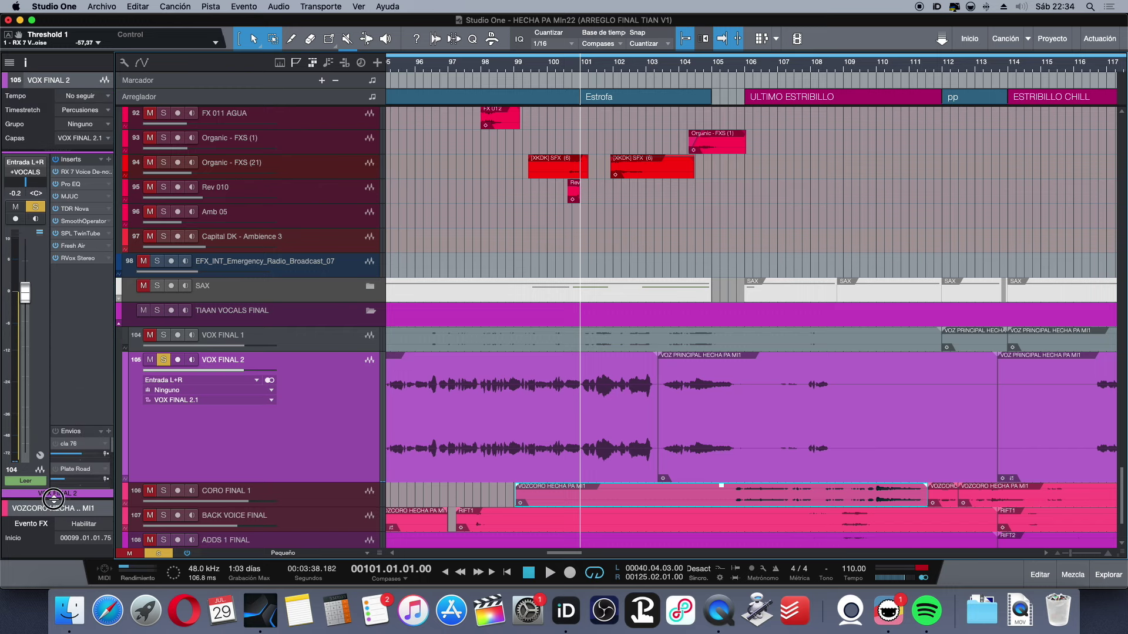
left_click_drag(82, 425, 88, 290)
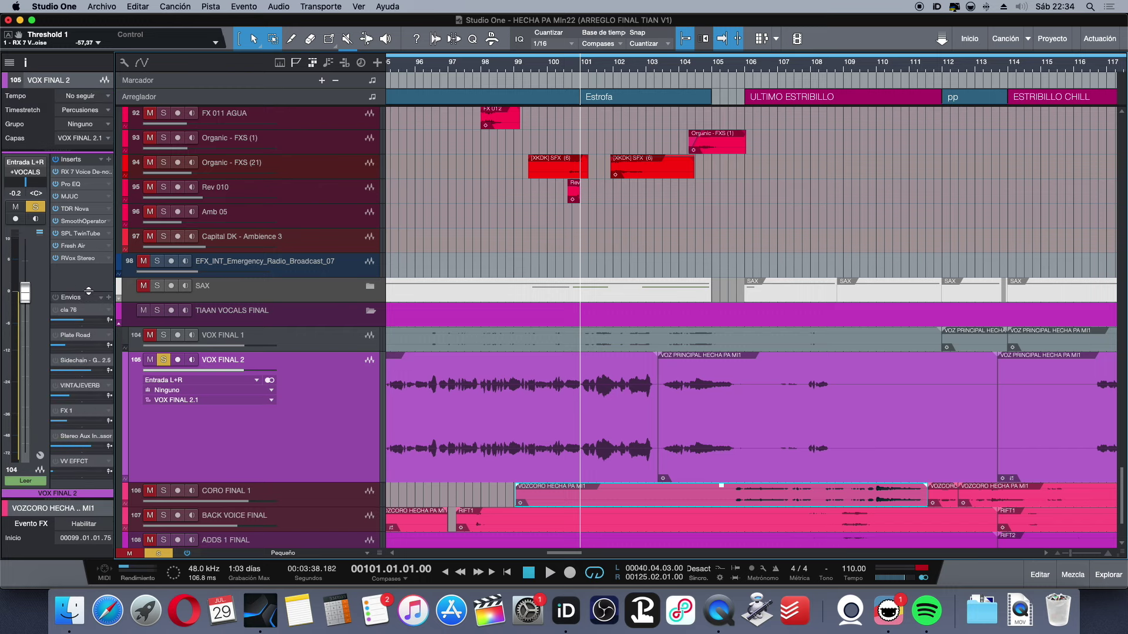
- Enable VOX FINAL 2's cla 76 send and play the vocal passage twice with its CLA-76 Stereo compressor open
double_click(68, 313)
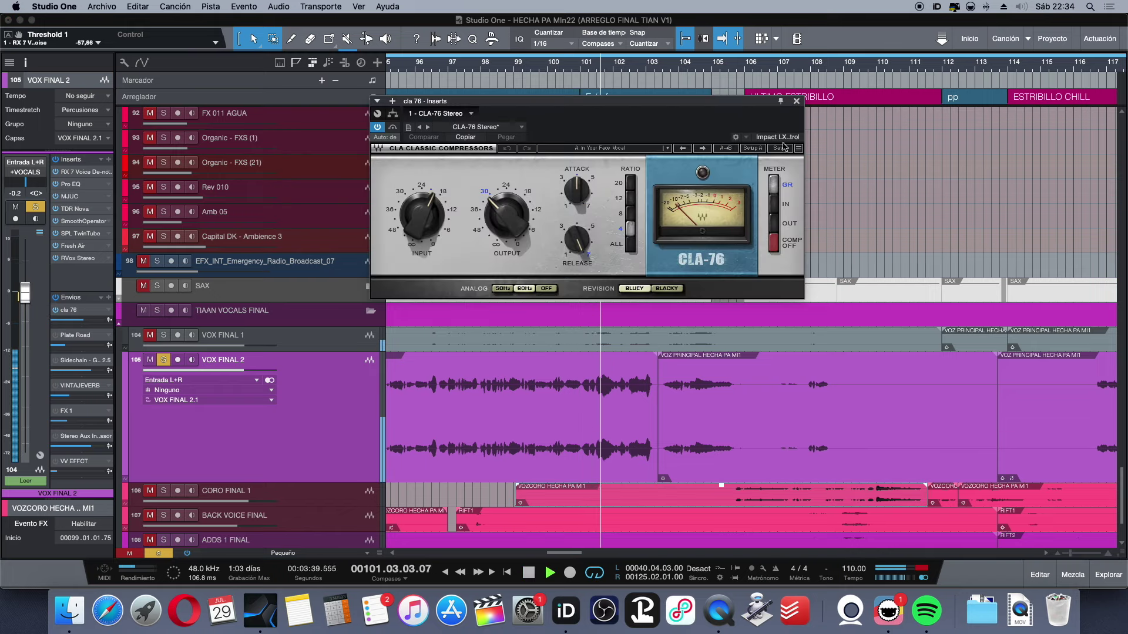
key("space")
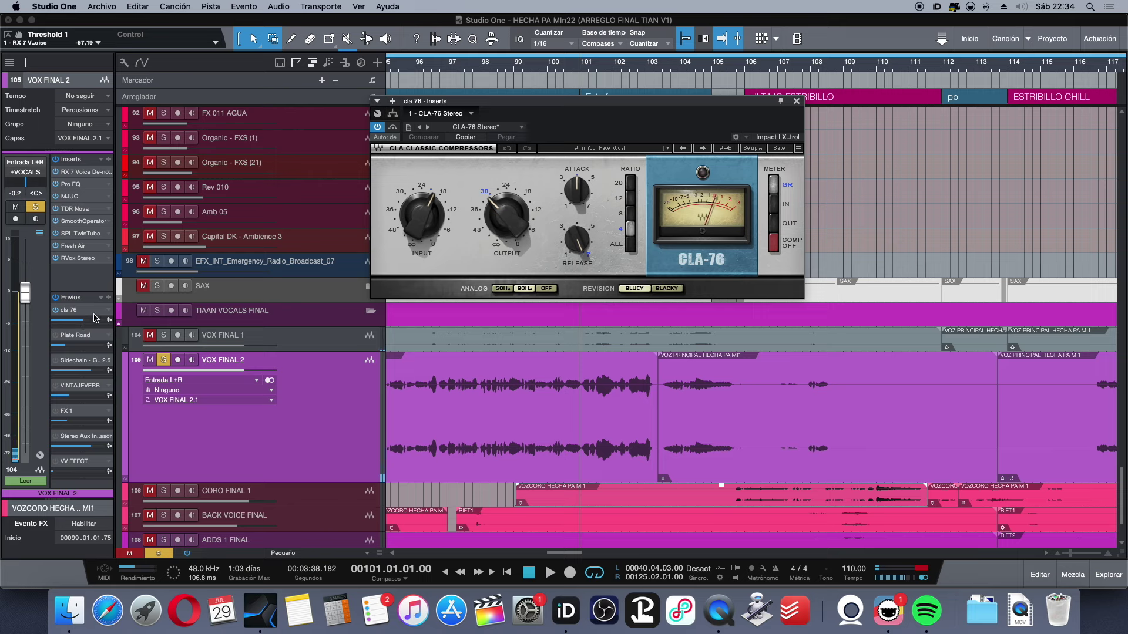
key("space")
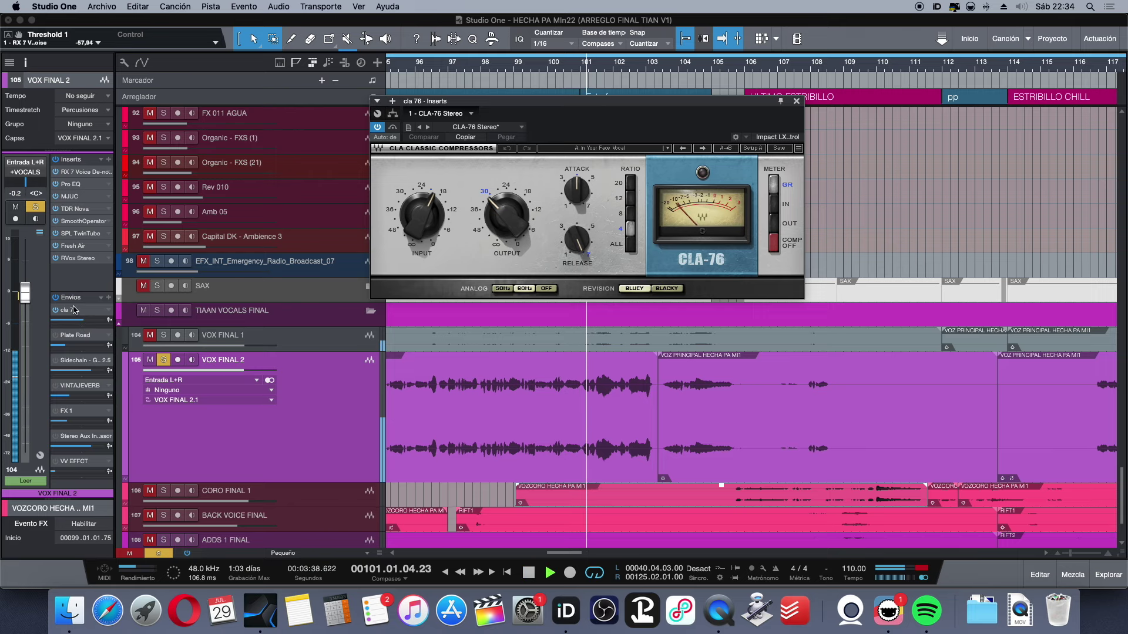
key("space")
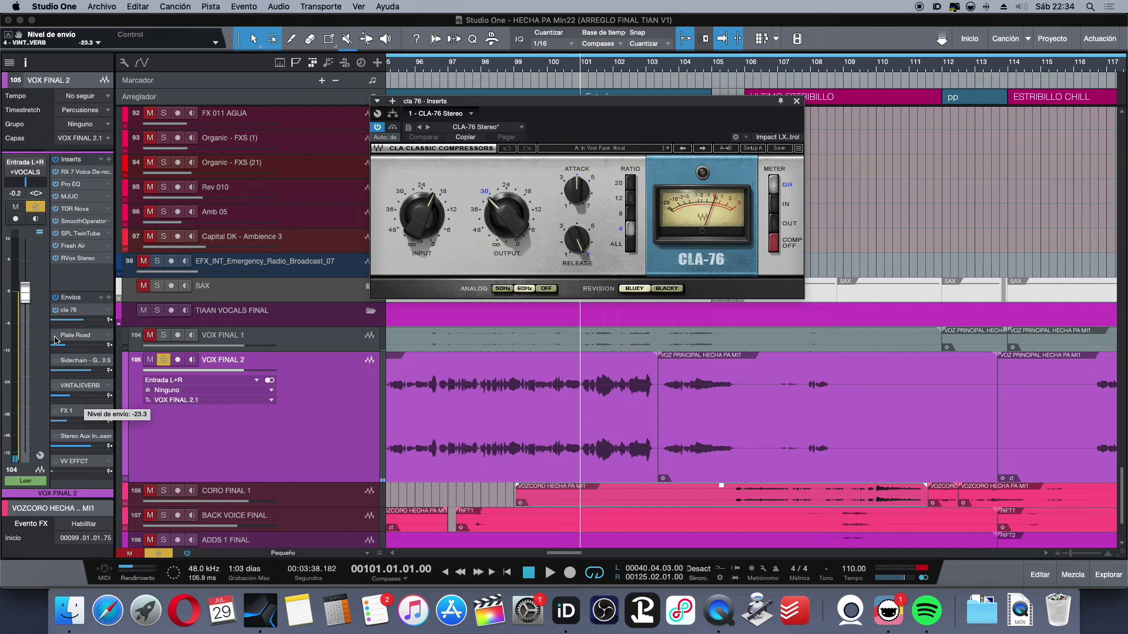
- Enable the Plate Road send, play the vocal passage with its Abbey Road Plates reverb open, and close the plug-in
key("space")
left_click(83, 336)
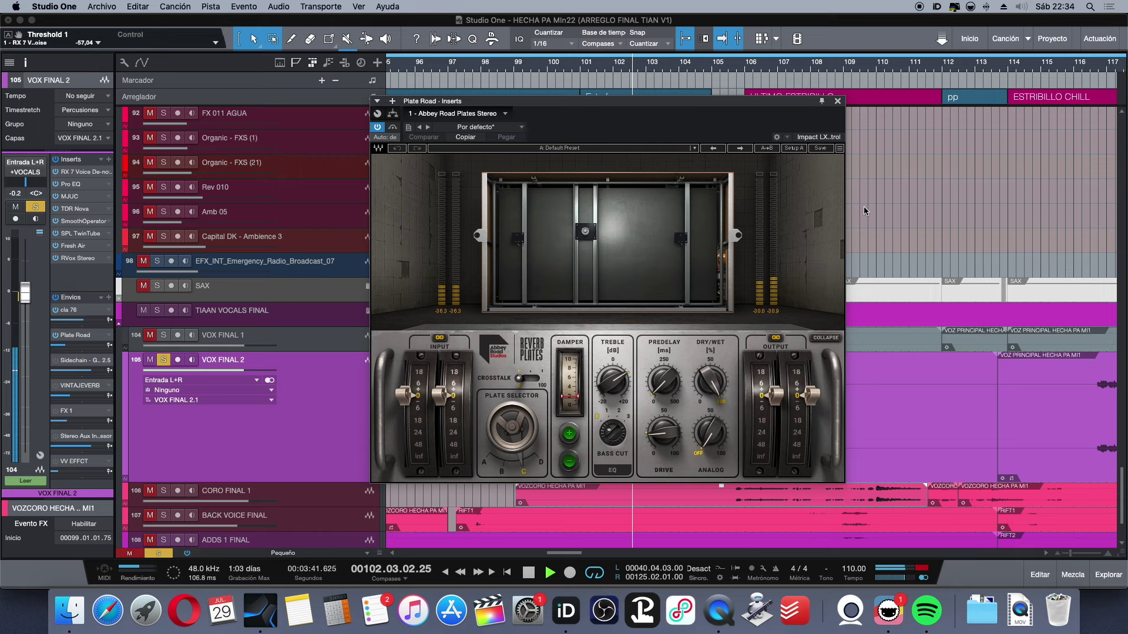
key("space")
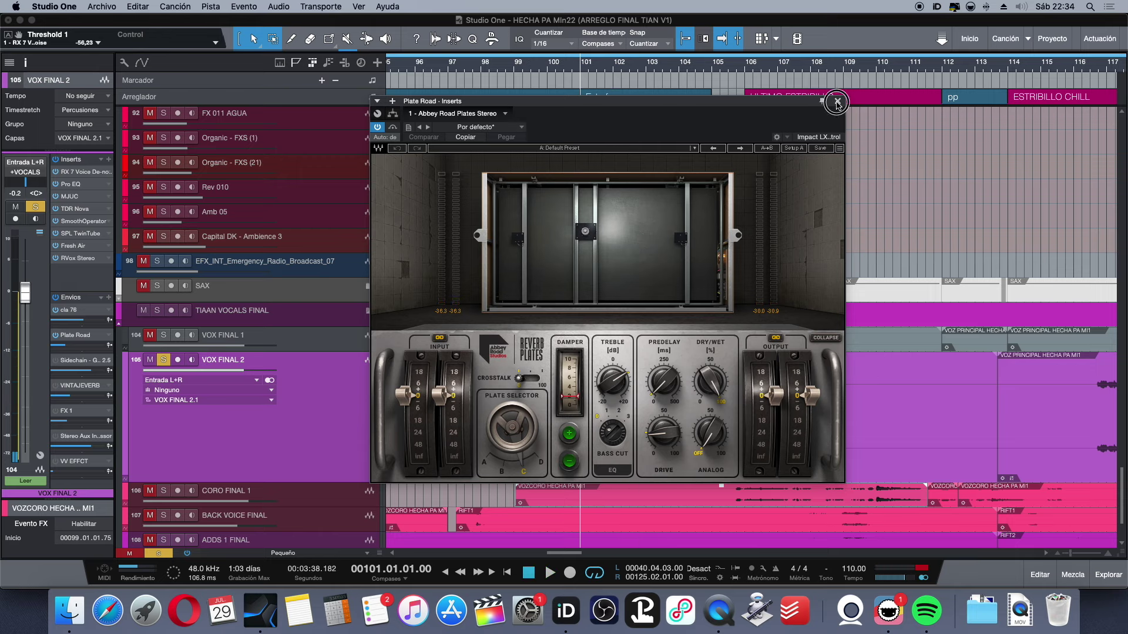
left_click(837, 102)
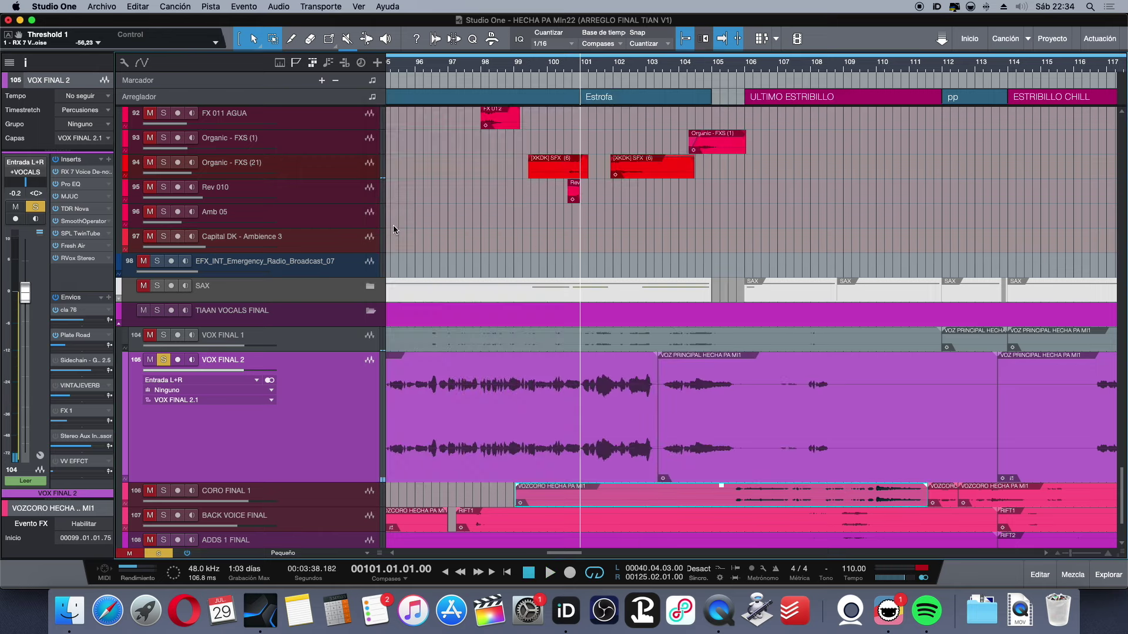
- Enable the VINTAJEVERB send and play the vocal passage twice with its ValhallaVintageVerb open
double_click(76, 386)
key("space")
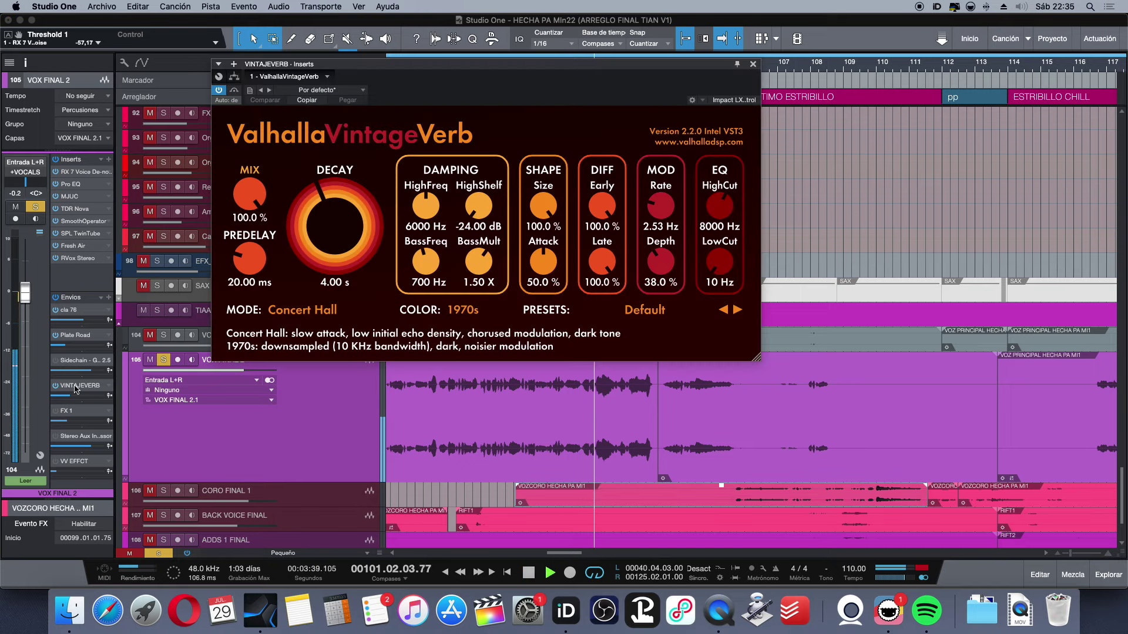
key("space")
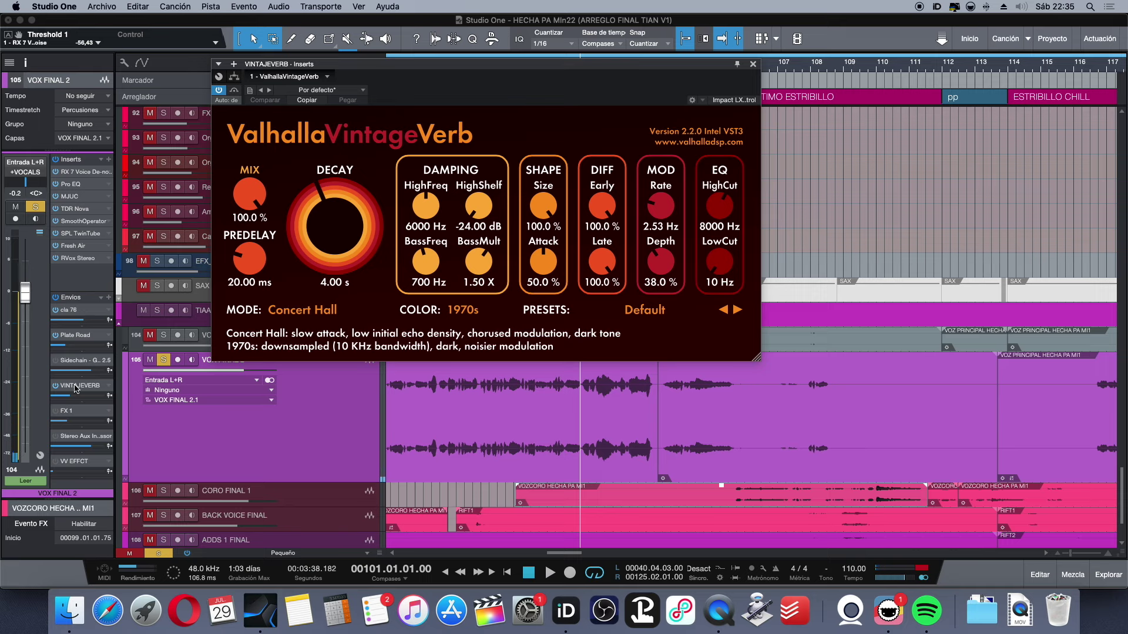
key("space")
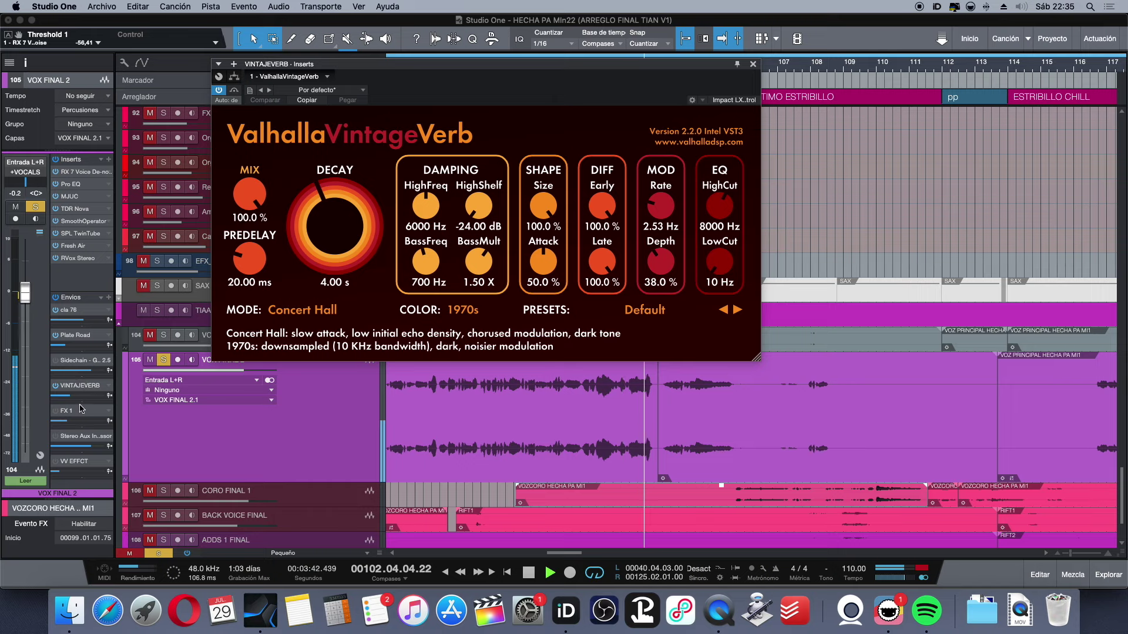
key("space")
- Enable the VV EFFCT send, inspect the settings of its ValhallaVintageVerb, and close the plug-in
left_click(73, 467)
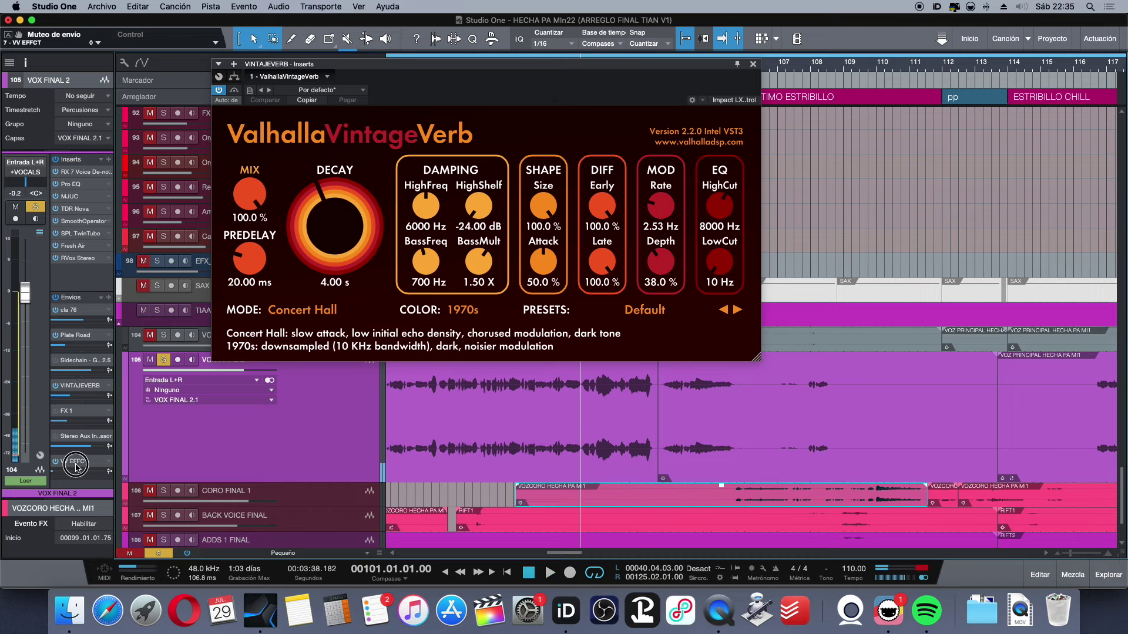
double_click(74, 467)
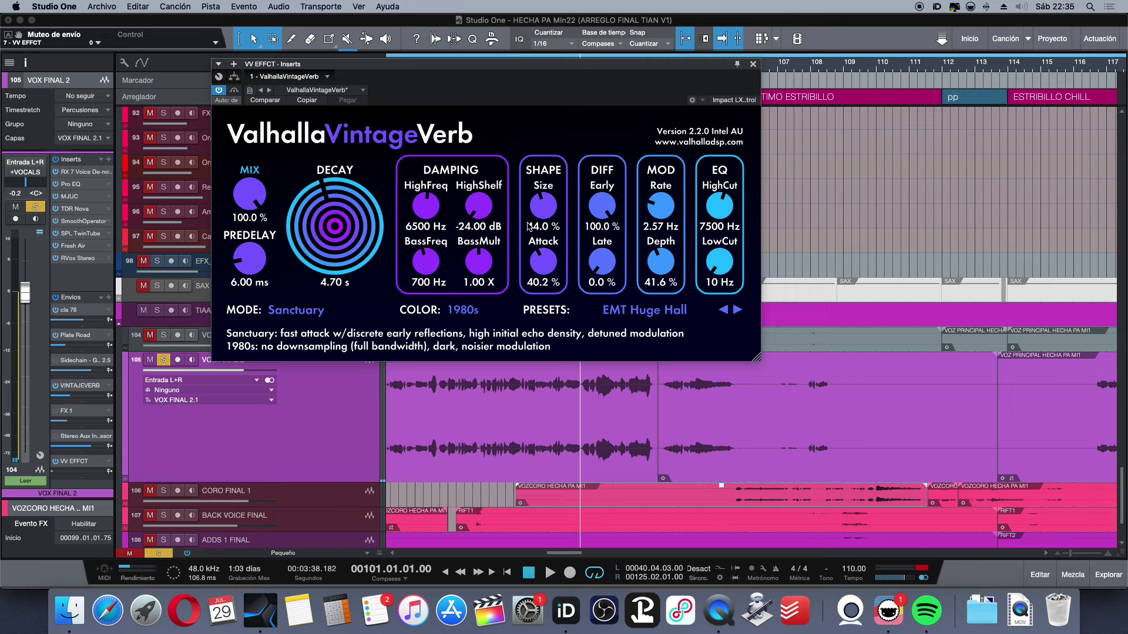
left_click(753, 65)
- Display VOX FINAL 2's VV EFFCT send-level automation, play the rising section from bar 101, and hide the automation again
key("a")
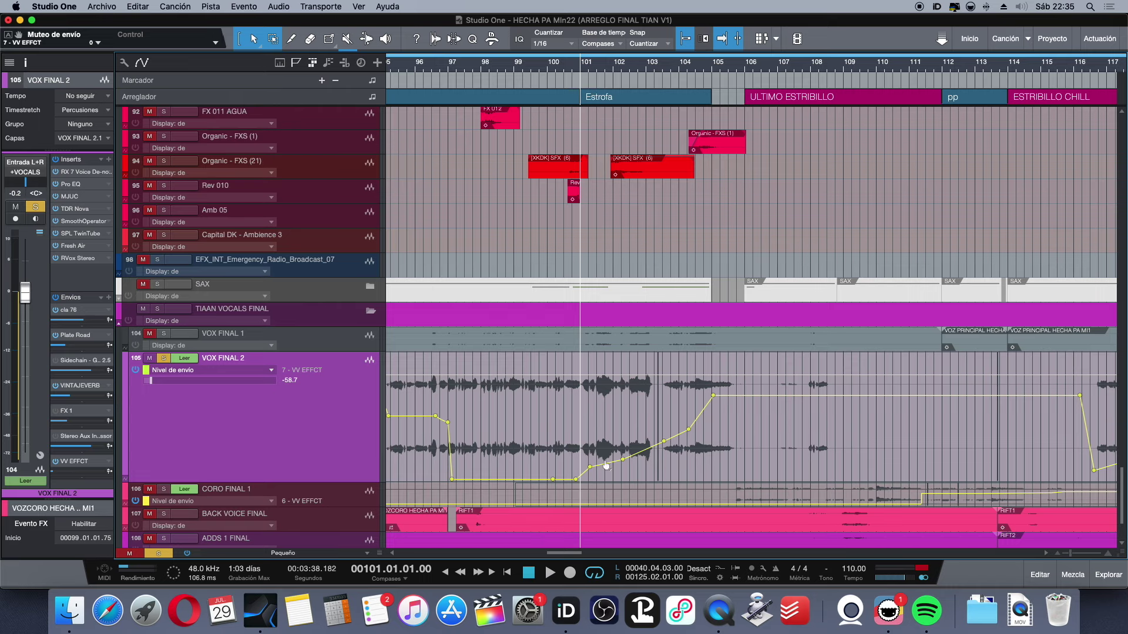
left_click_drag(605, 463, 583, 472)
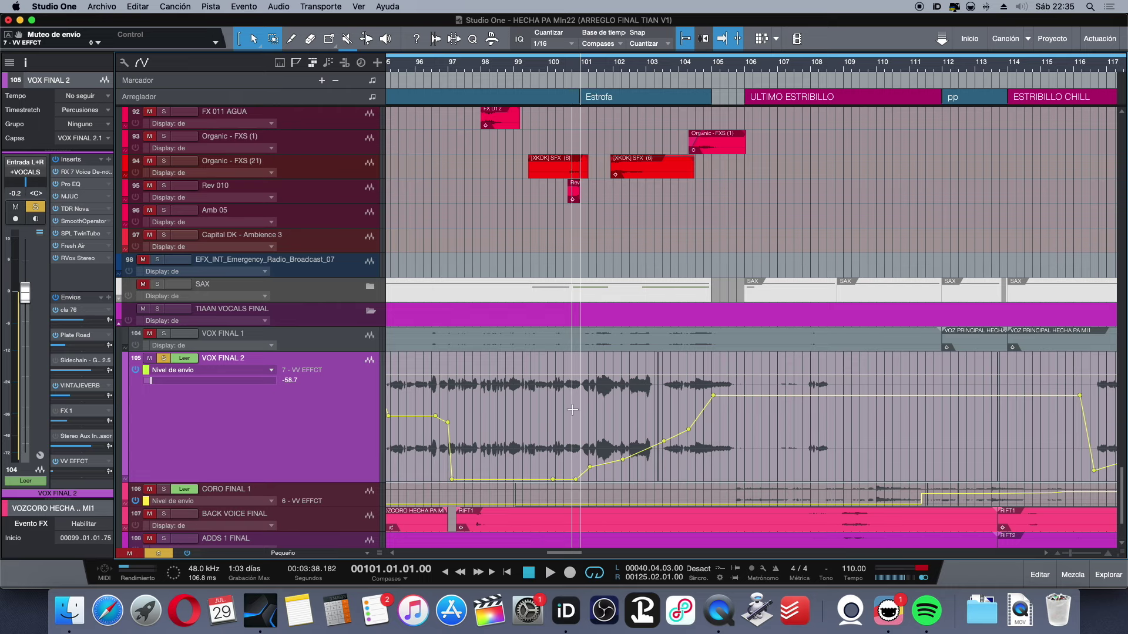
key("space")
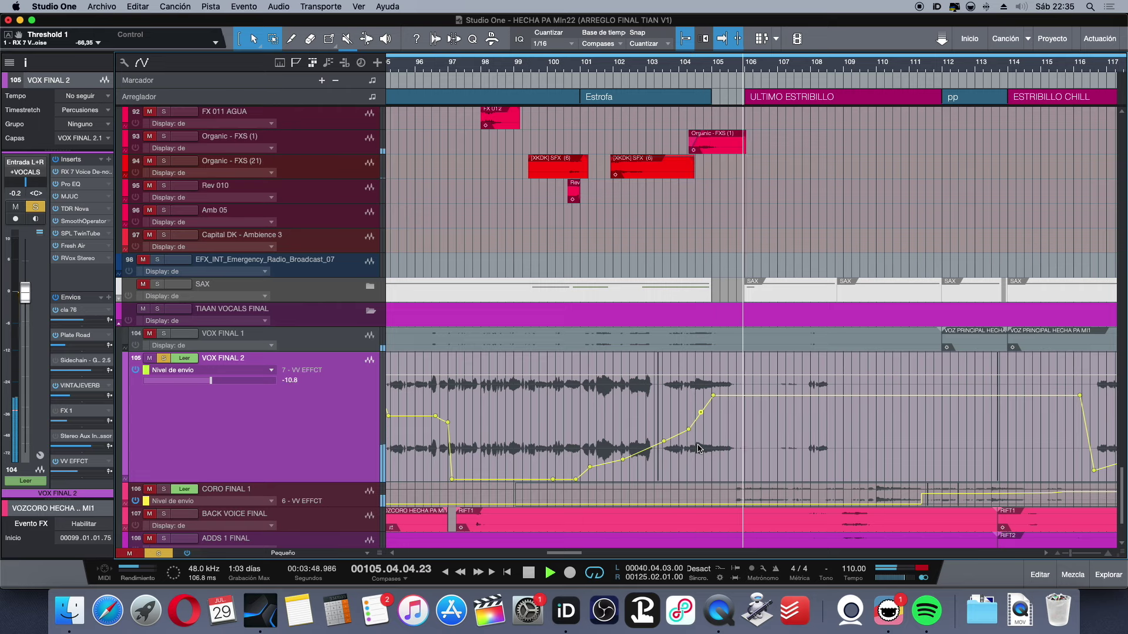
key("space")
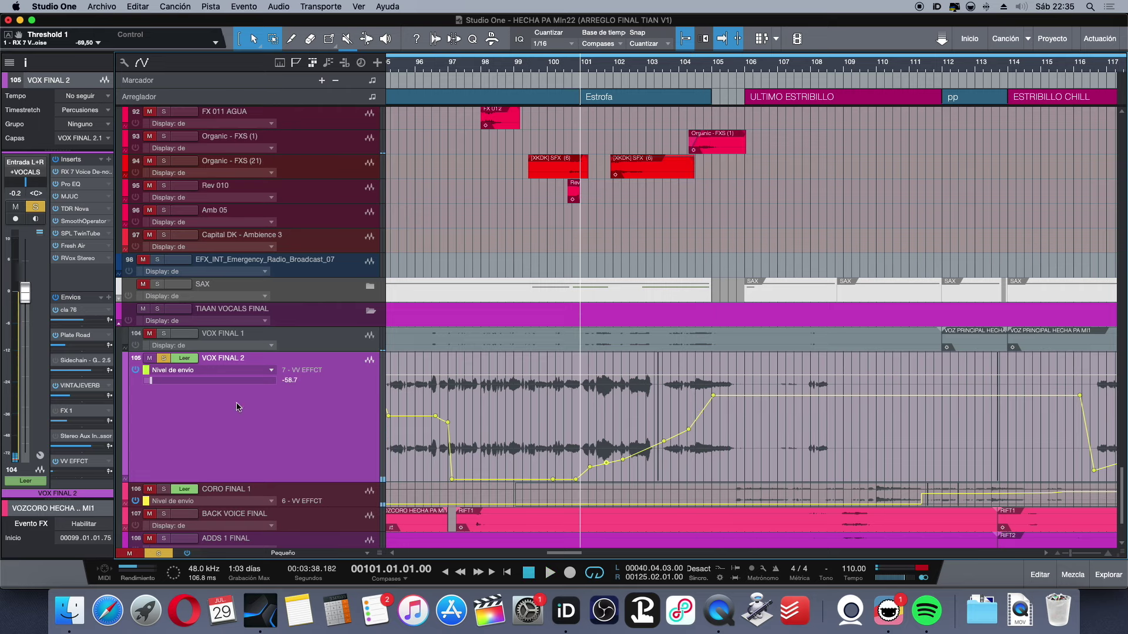
key("a")
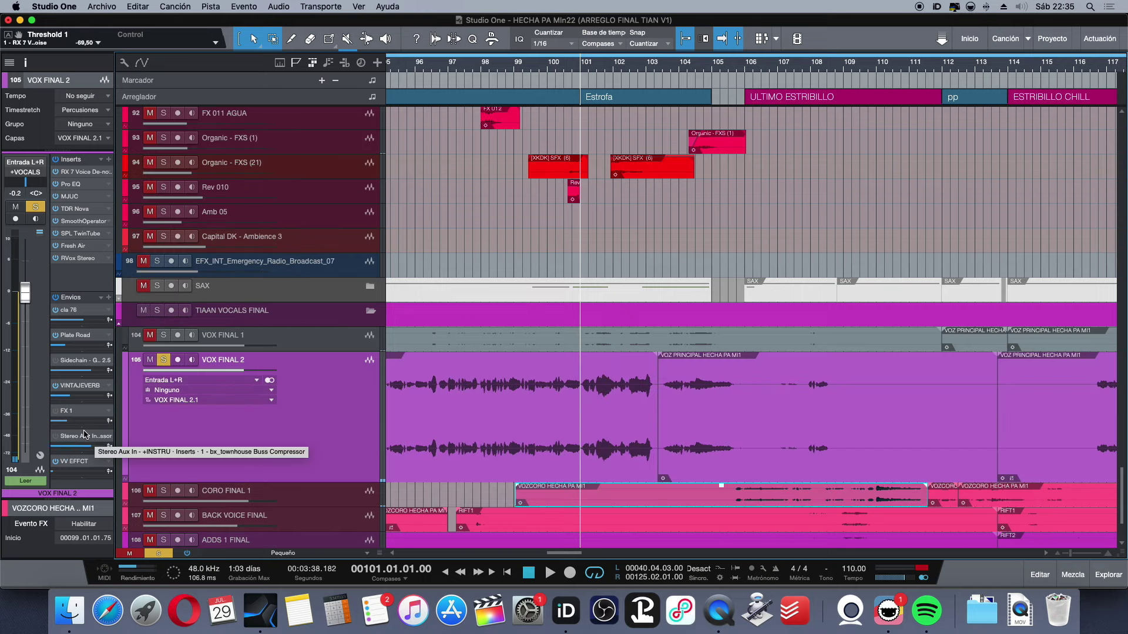